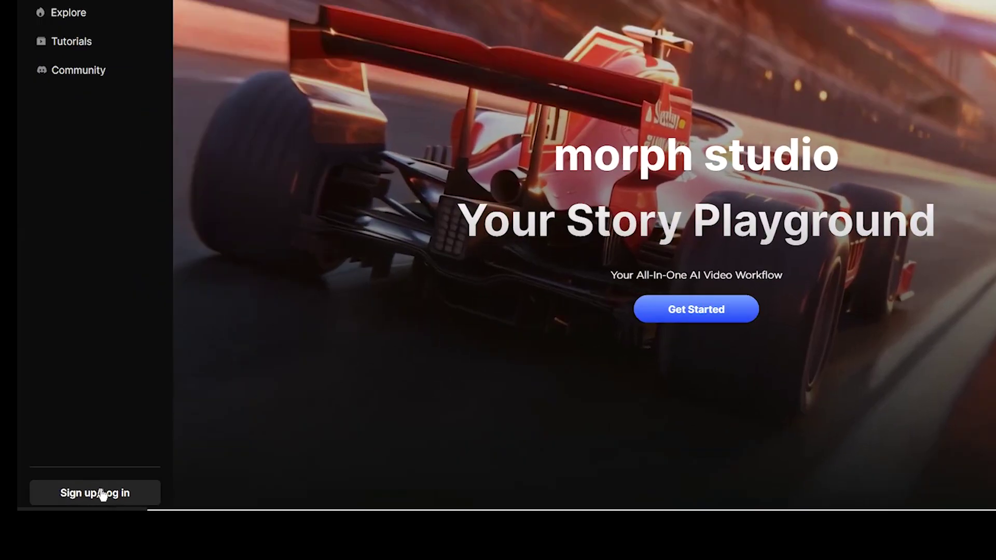
# Scroll to the Explore gallery and preview the Cartoon piano template
pyautogui.click(69, 509)
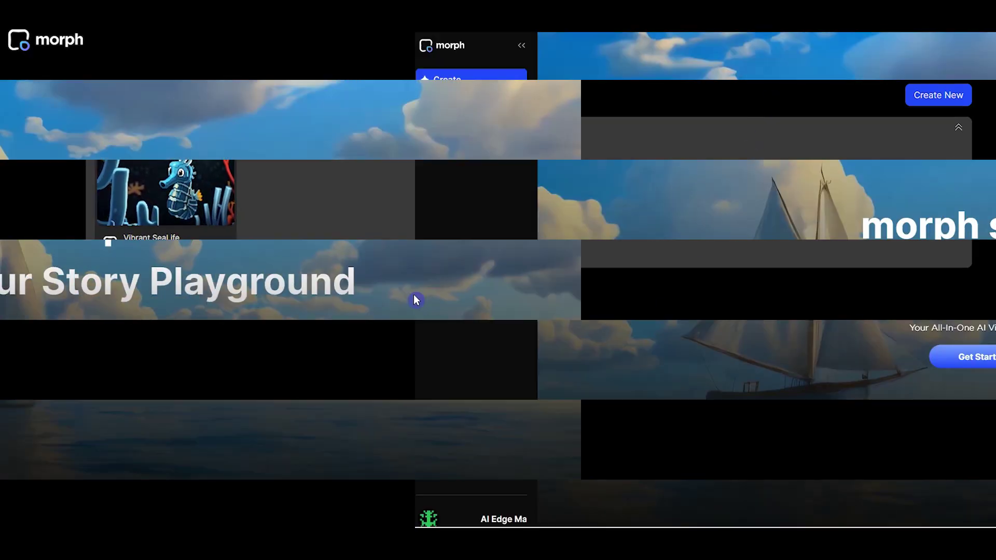
pyautogui.scroll(-10, 831, 300)
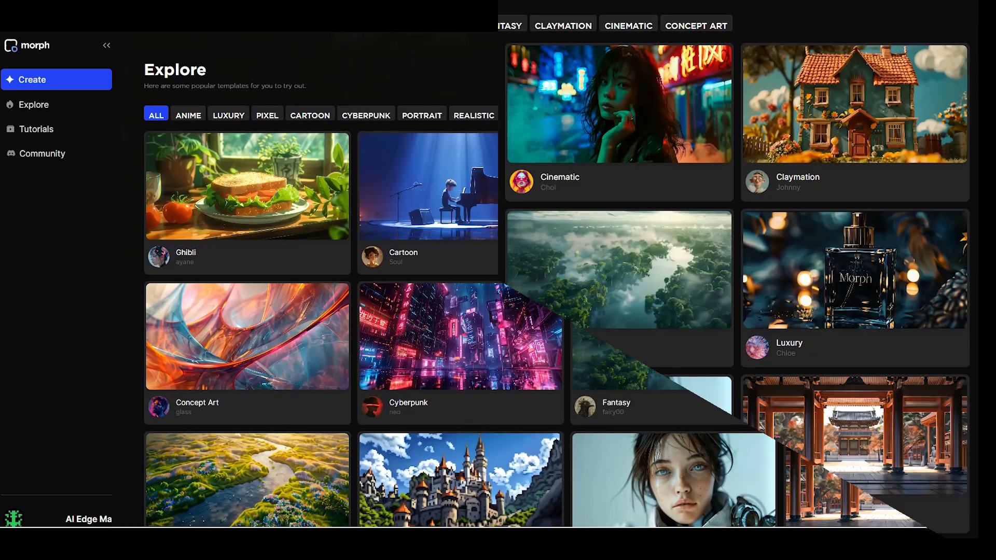
pyautogui.moveTo(474, 192)
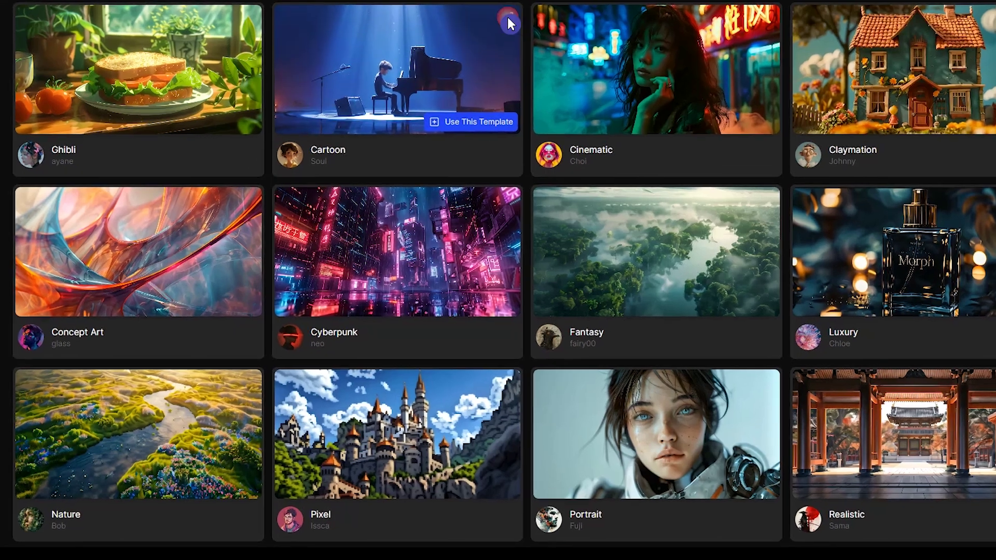
pyautogui.click(486, 54)
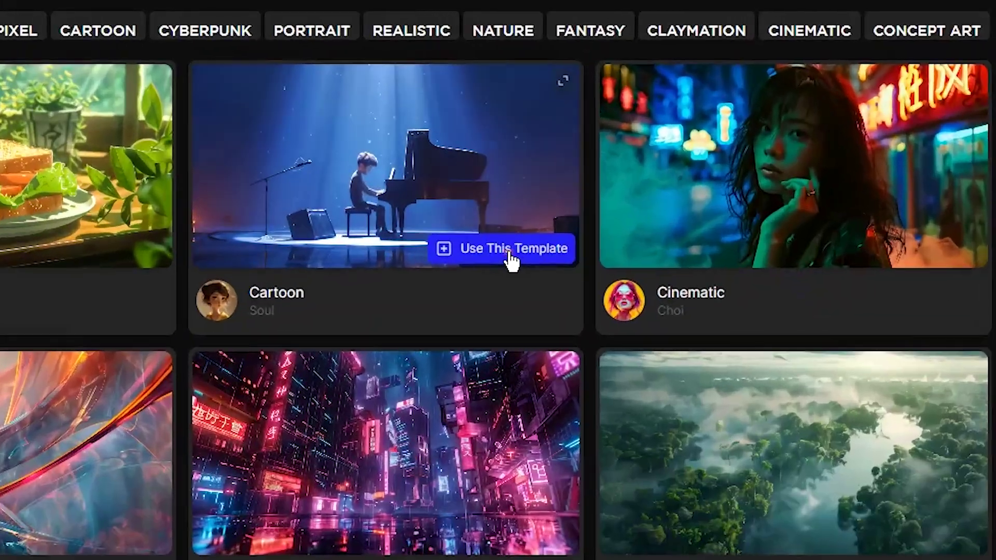
# Start a Concert storyboard from the Cartoon template and pan across its canvas
pyautogui.click(511, 255)
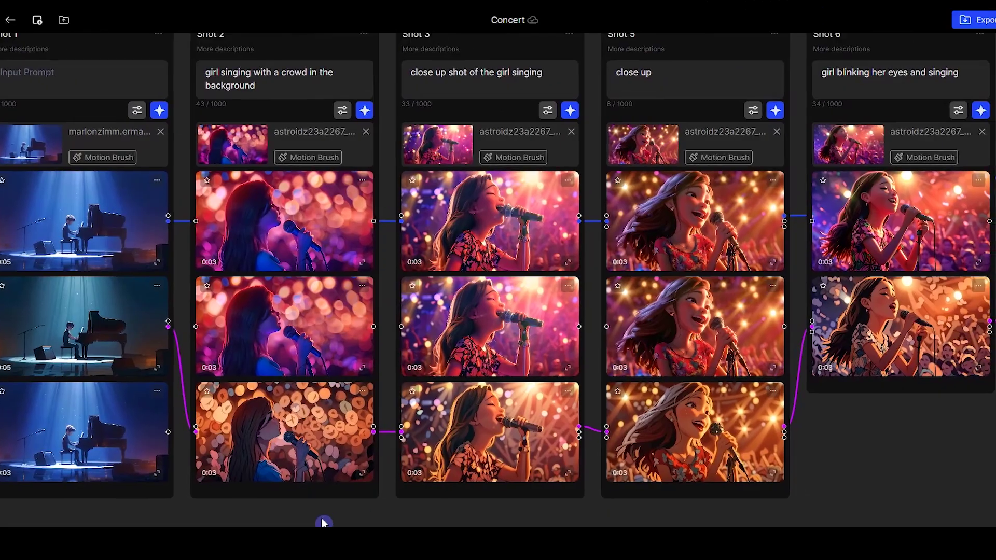
pyautogui.hscroll(10, 323, 523)
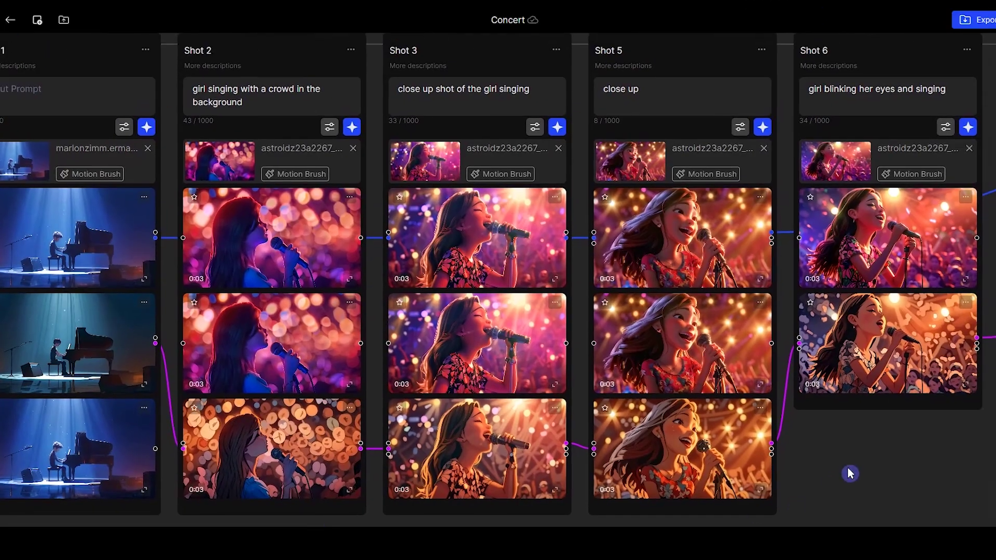
pyautogui.hscroll(-10, 896, 449)
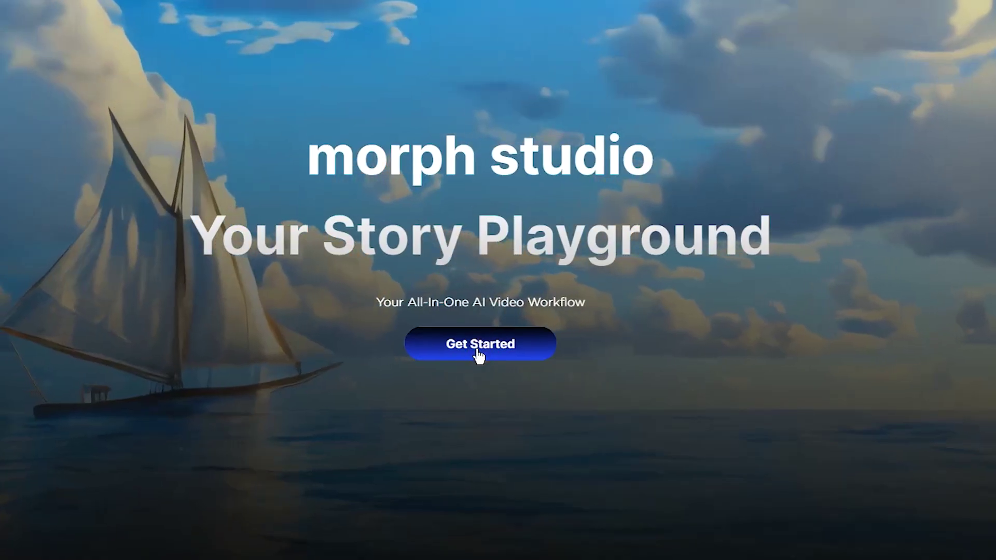
# Create a new project named 'Animation Story' with a 16:9 aspect ratio
pyautogui.click(478, 356)
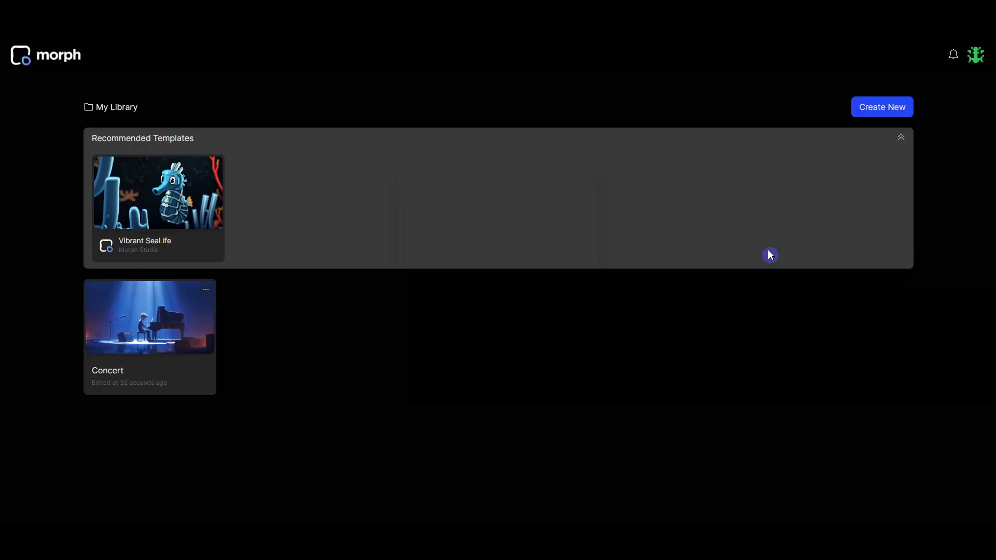
pyautogui.click(889, 108)
pyautogui.write('Animation Story')
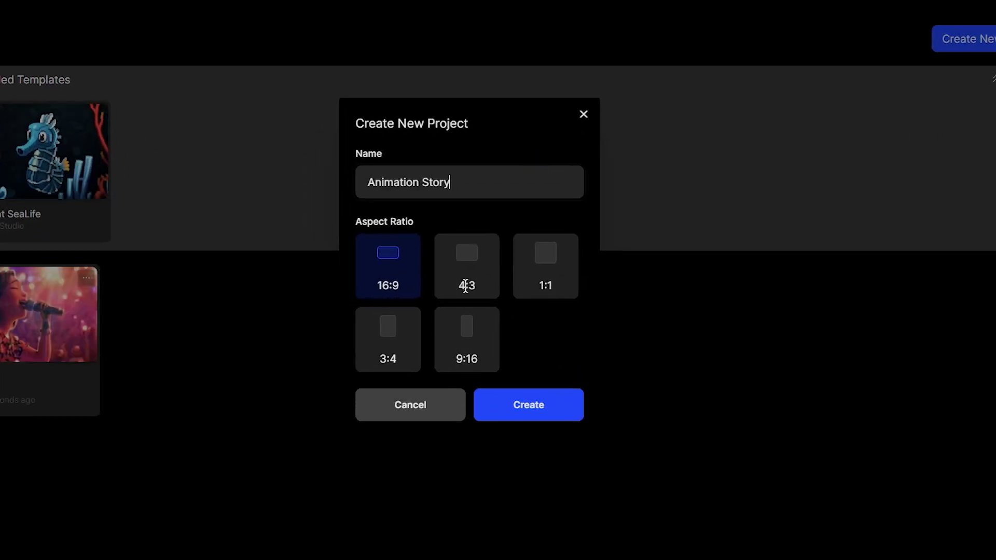
pyautogui.click(466, 286)
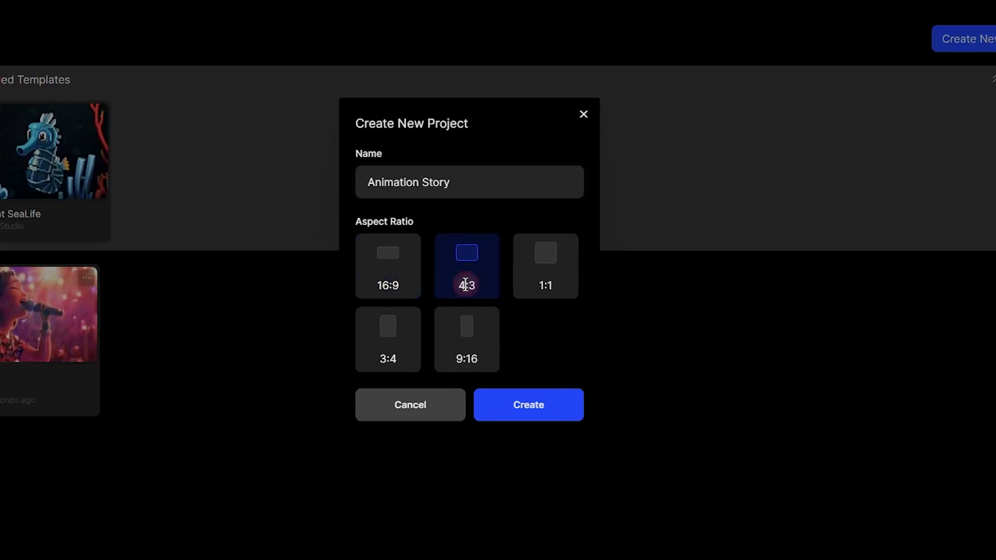
pyautogui.click(548, 270)
pyautogui.click(461, 339)
pyautogui.click(382, 334)
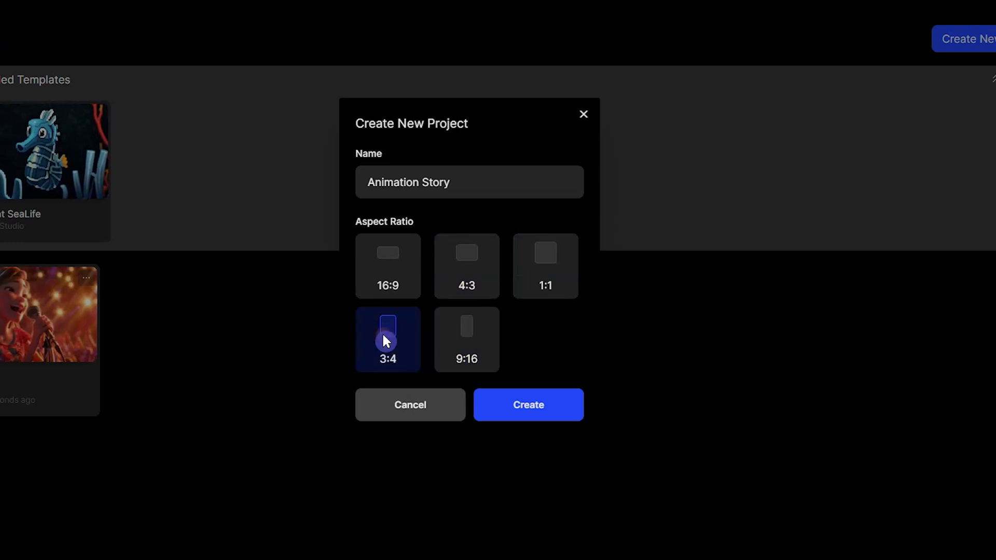
pyautogui.click(388, 262)
pyautogui.click(571, 410)
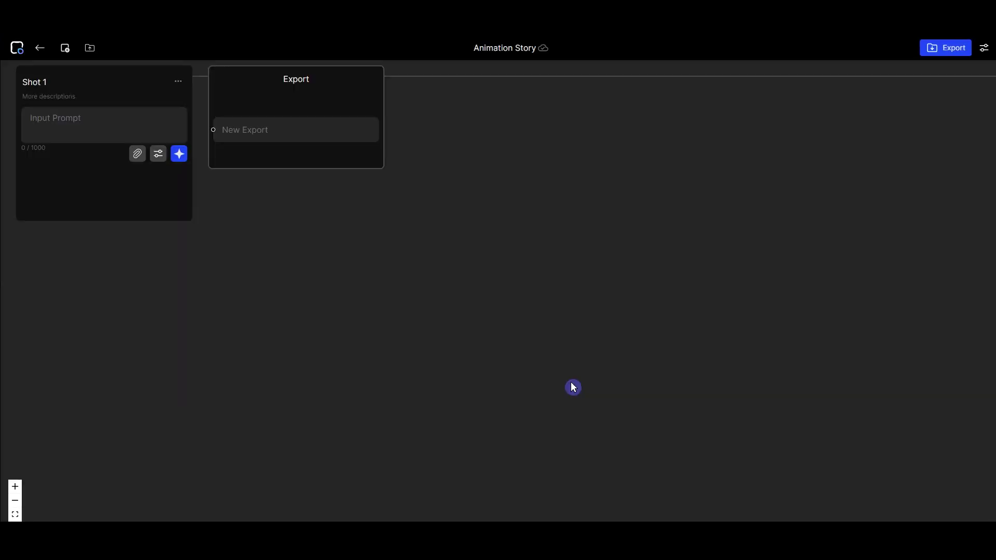
# Rename the project from 'Animation Story' to 'Story' in its settings
pyautogui.click(984, 48)
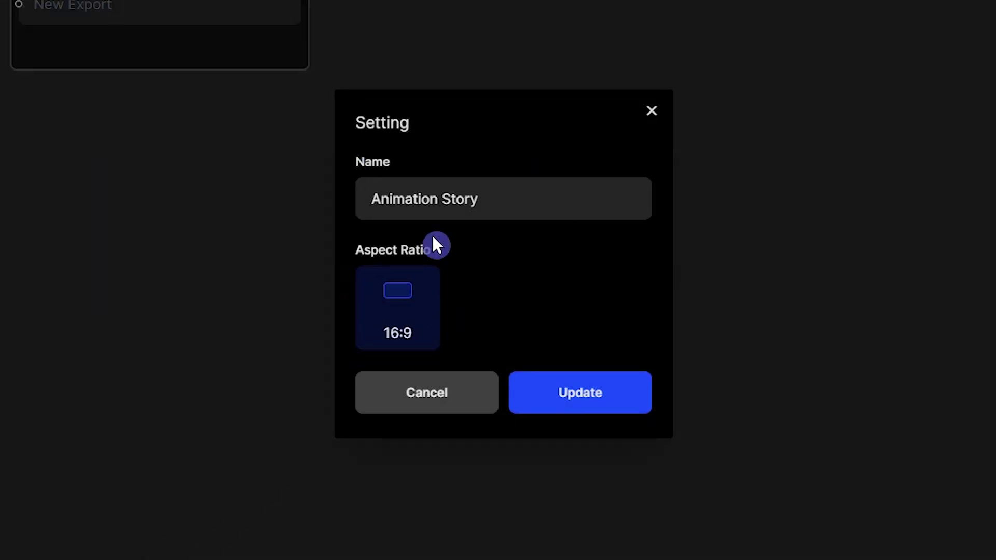
pyautogui.doubleClick(440, 199)
pyautogui.click(444, 198)
pyautogui.press('BackSpace')
pyautogui.press('BackSpace')
pyautogui.press('BackSpace')
pyautogui.press('BackSpace')
pyautogui.press('BackSpace')
pyautogui.press('BackSpace')
pyautogui.press('BackSpace')
pyautogui.press('BackSpace')
pyautogui.press('BackSpace')
pyautogui.press('BackSpace')
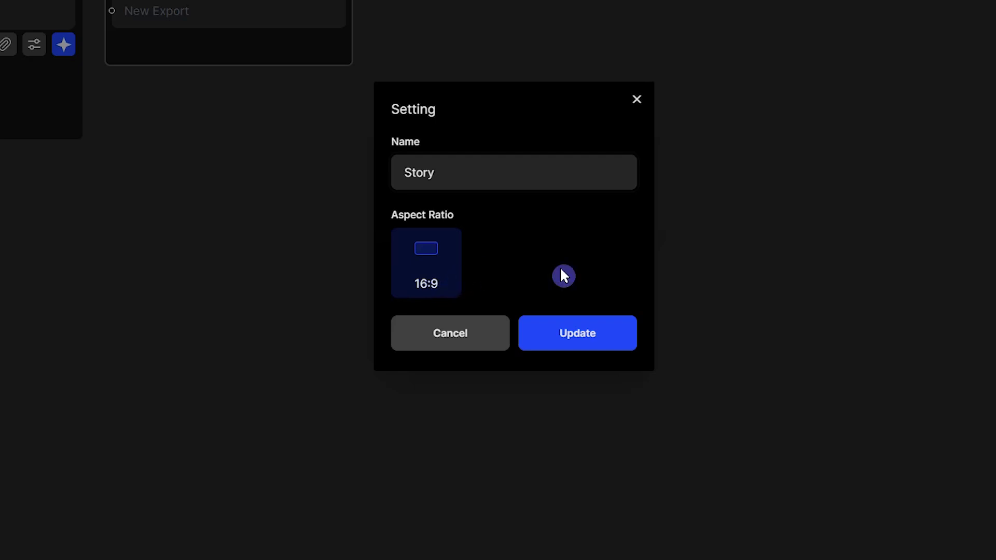
pyautogui.click(615, 335)
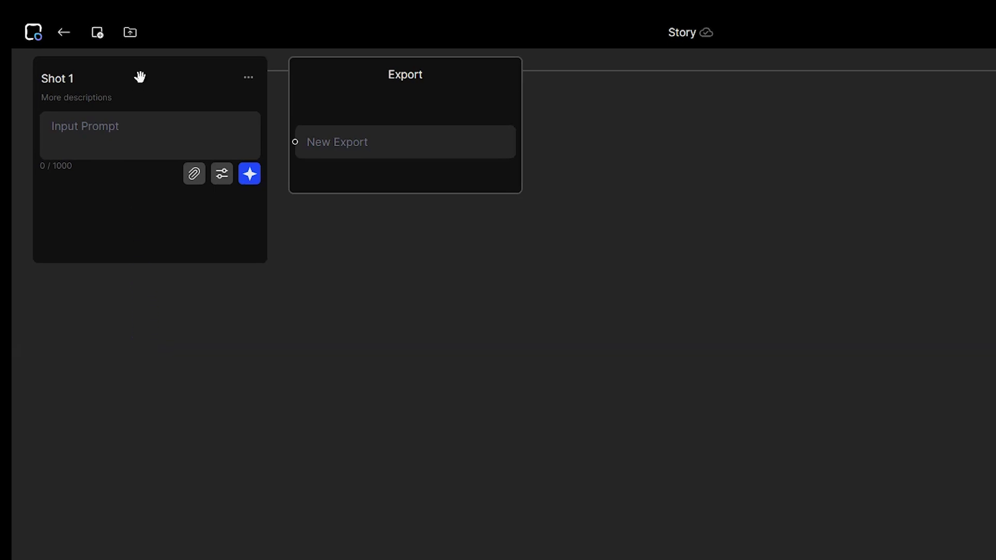
pyautogui.click(249, 77)
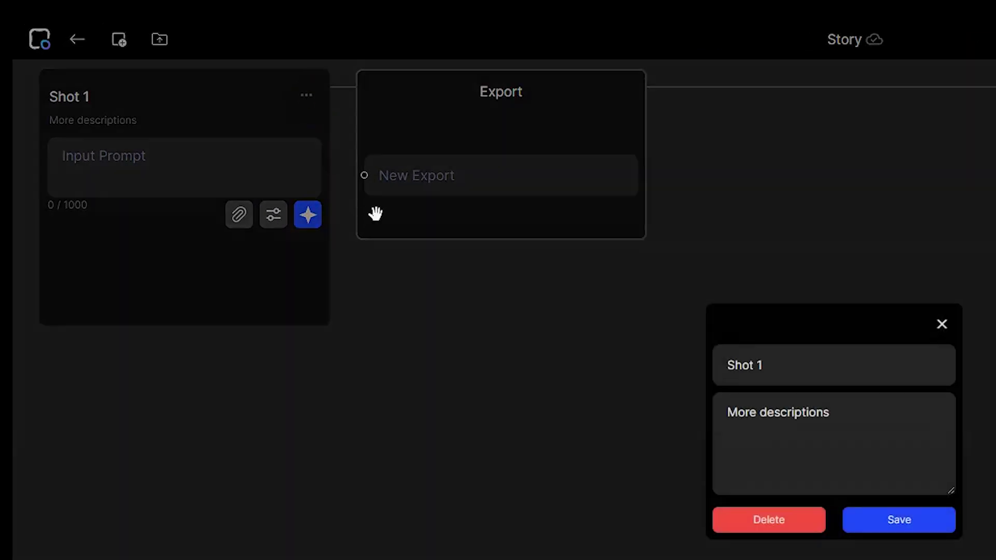
pyautogui.moveTo(620, 297); pyautogui.dragTo(591, 298)
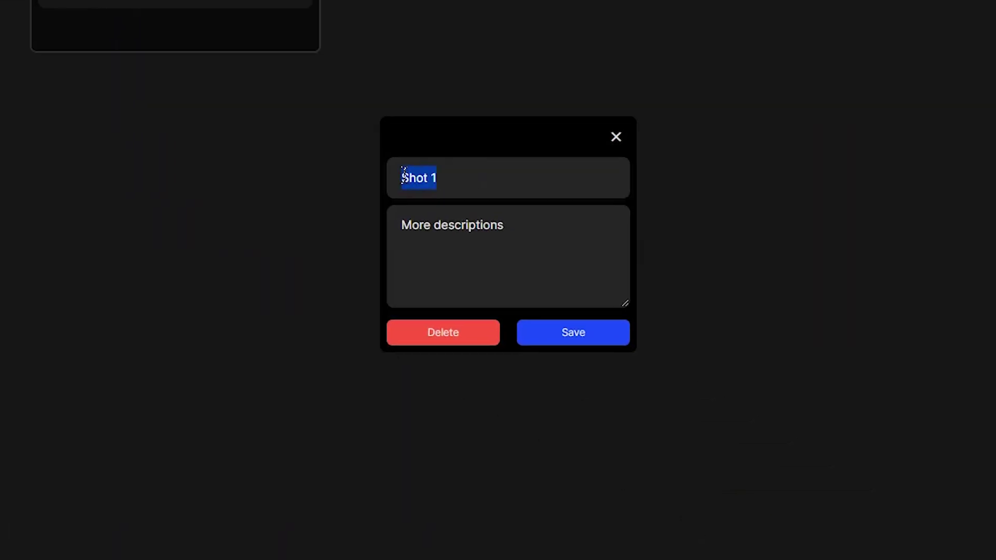
pyautogui.click(527, 228)
pyautogui.click(504, 172)
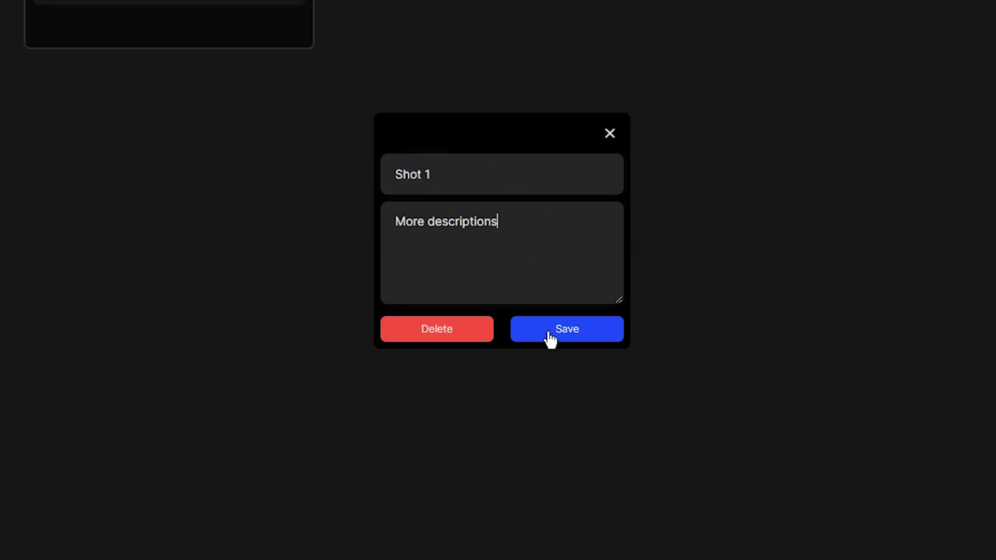
pyautogui.click(445, 334)
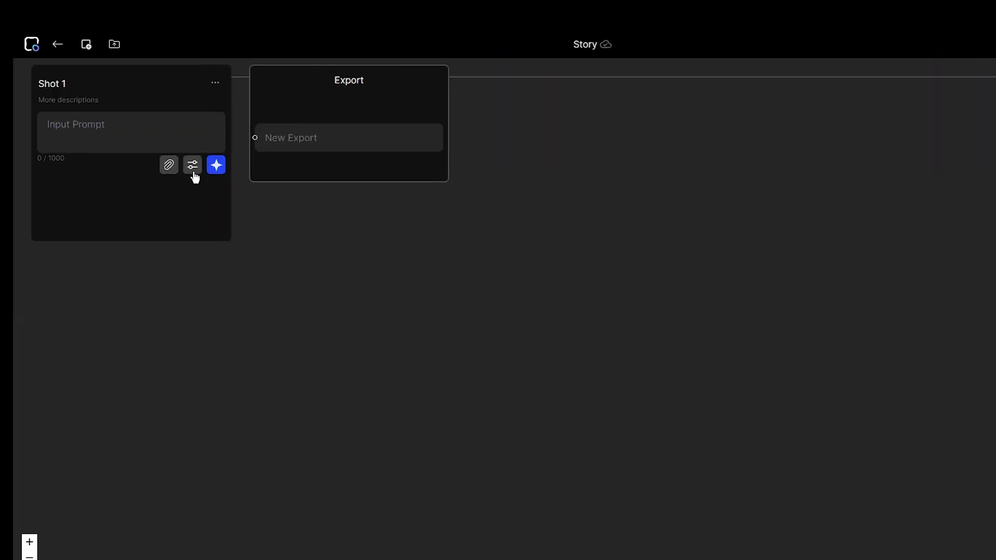
pyautogui.click(311, 227)
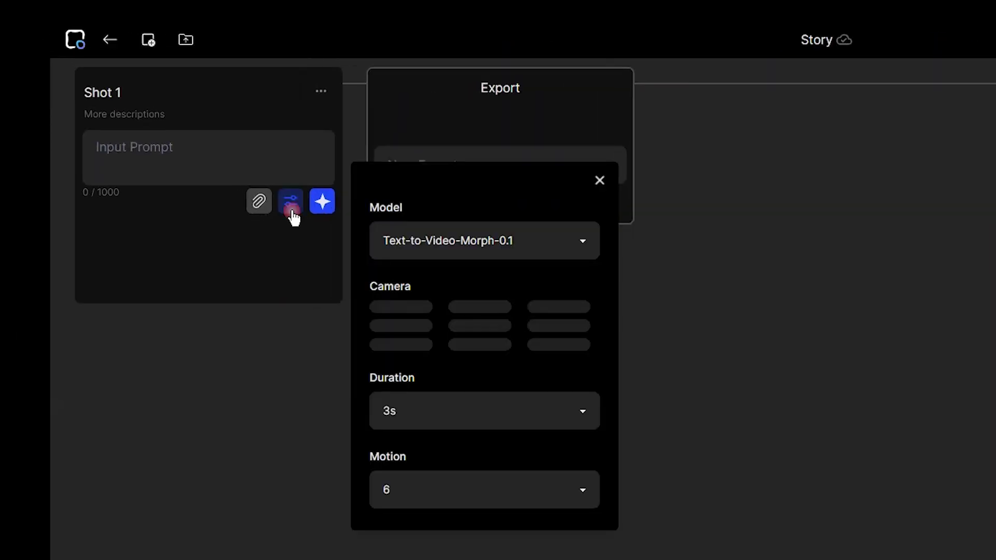
pyautogui.click(573, 249)
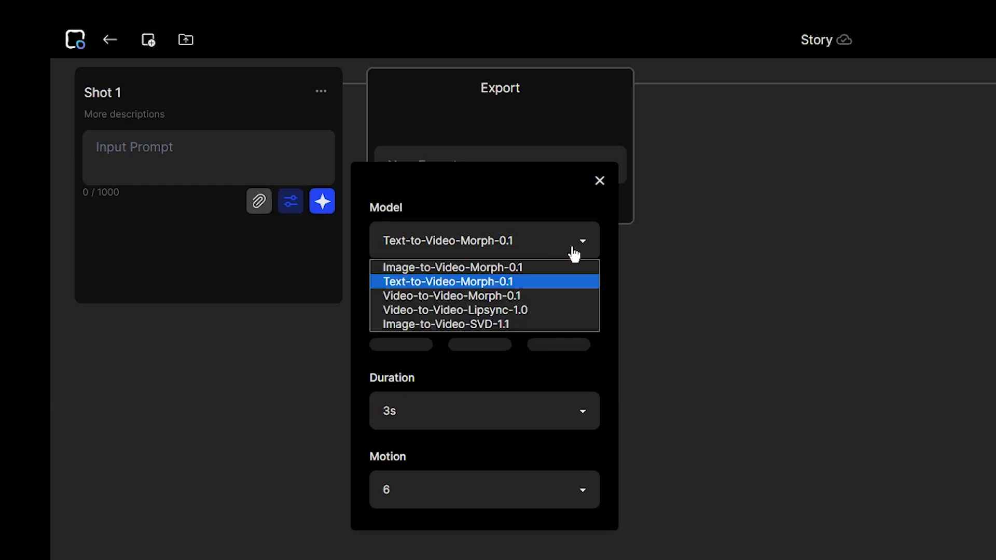
pyautogui.click(572, 269)
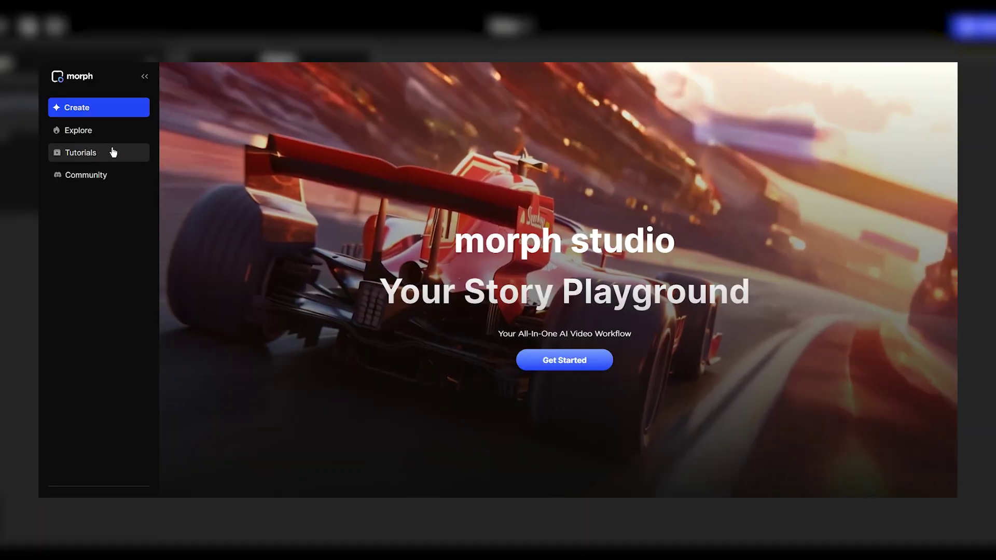
pyautogui.click(111, 151)
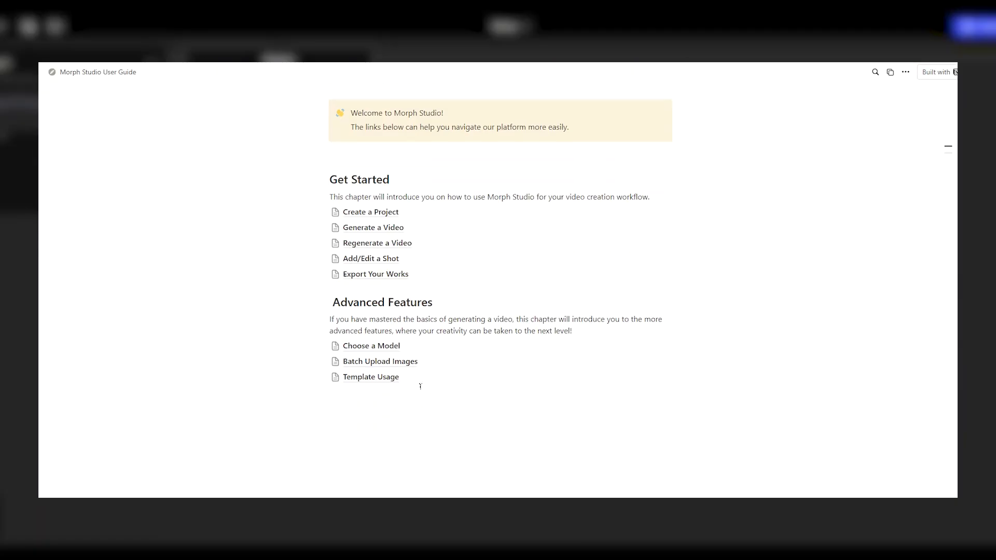
pyautogui.click(371, 346)
pyautogui.scroll(-10, 809, 311)
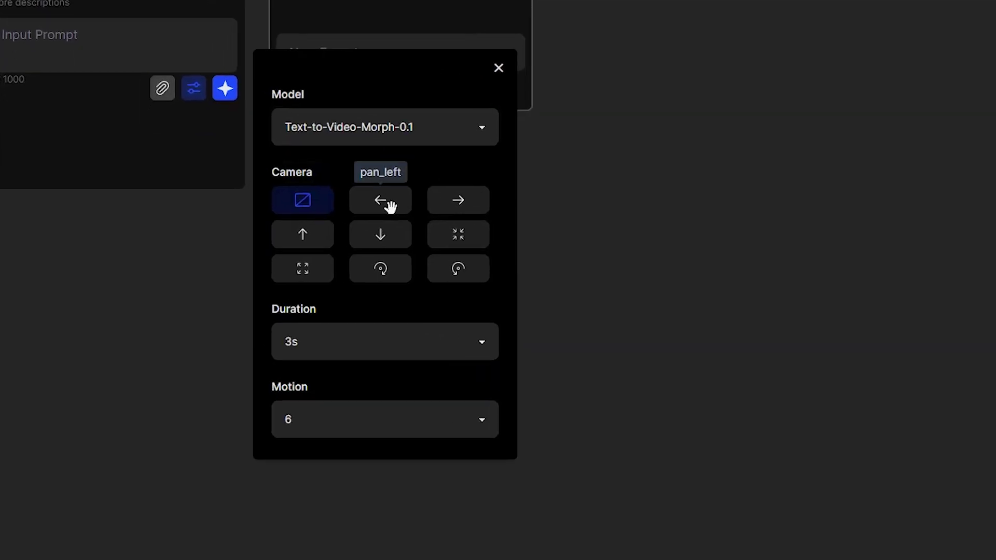
pyautogui.click(463, 199)
pyautogui.click(384, 234)
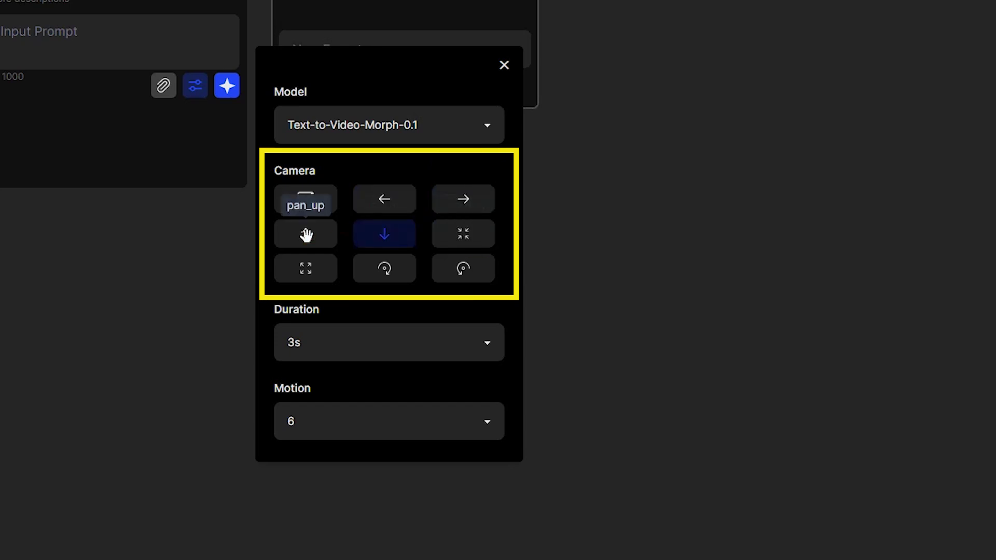
pyautogui.click(306, 235)
pyautogui.click(385, 268)
pyautogui.click(464, 268)
pyautogui.click(306, 199)
pyautogui.click(464, 352)
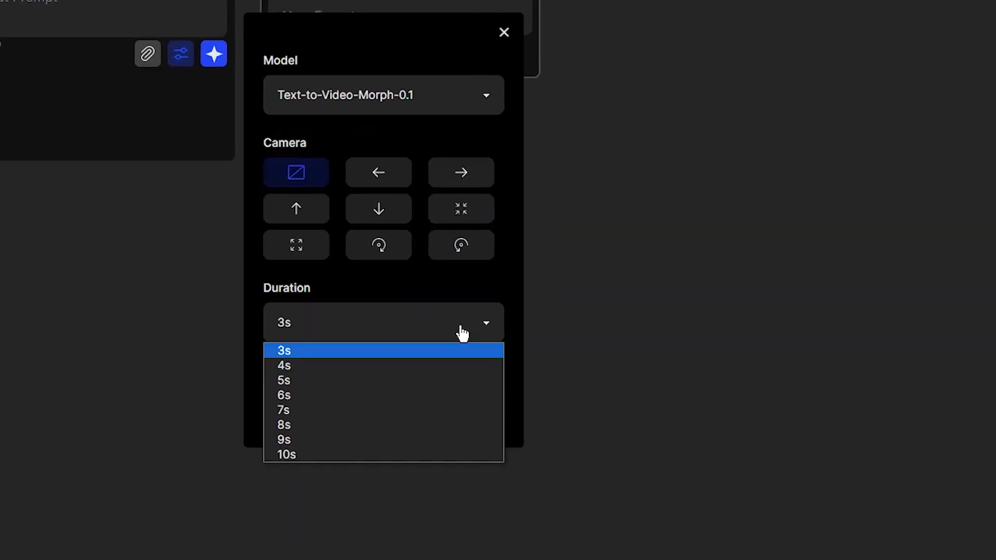
pyautogui.click(394, 355)
pyautogui.click(390, 402)
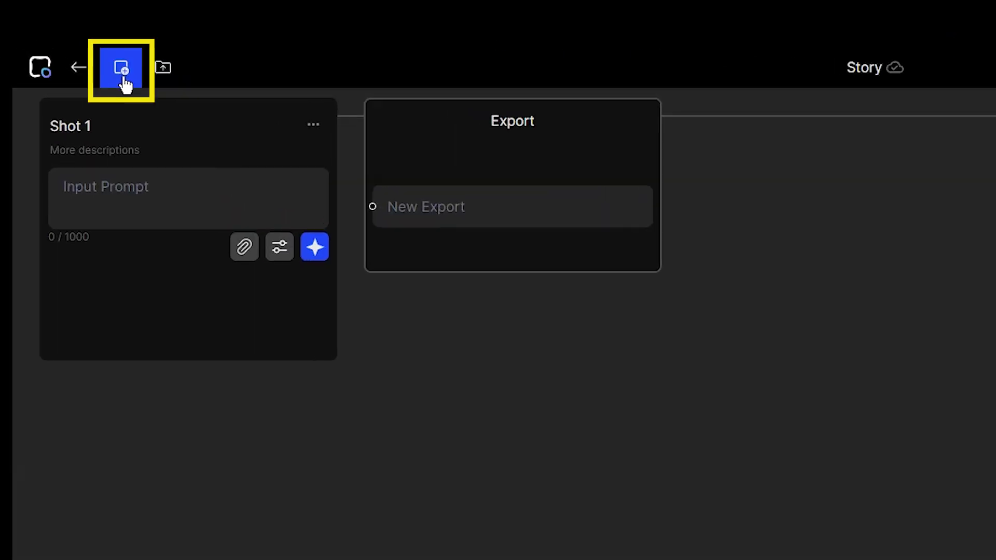
# Add two empty shot cards, Shot 2 and Shot 3, to the Story canvas
pyautogui.click(124, 77)
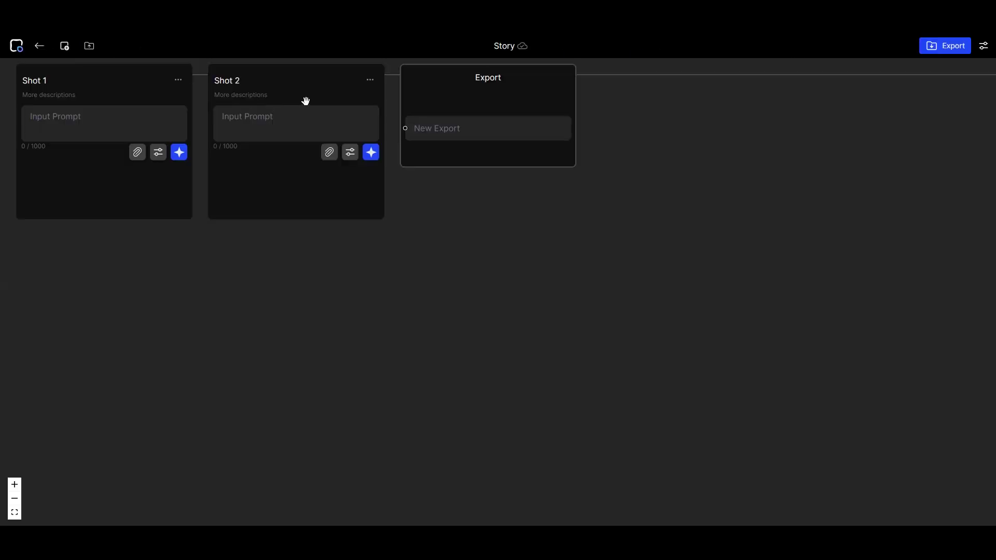
pyautogui.click(65, 46)
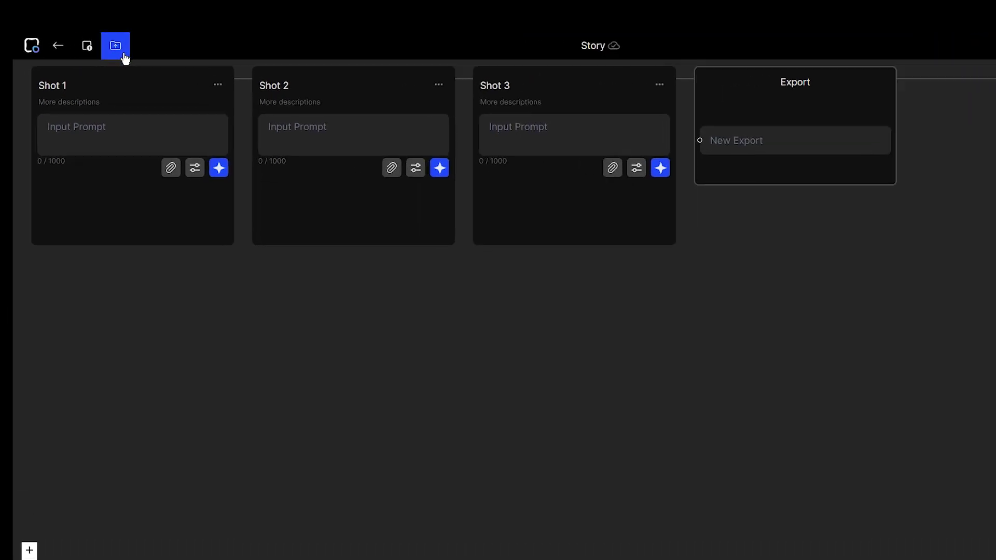
pyautogui.click(124, 58)
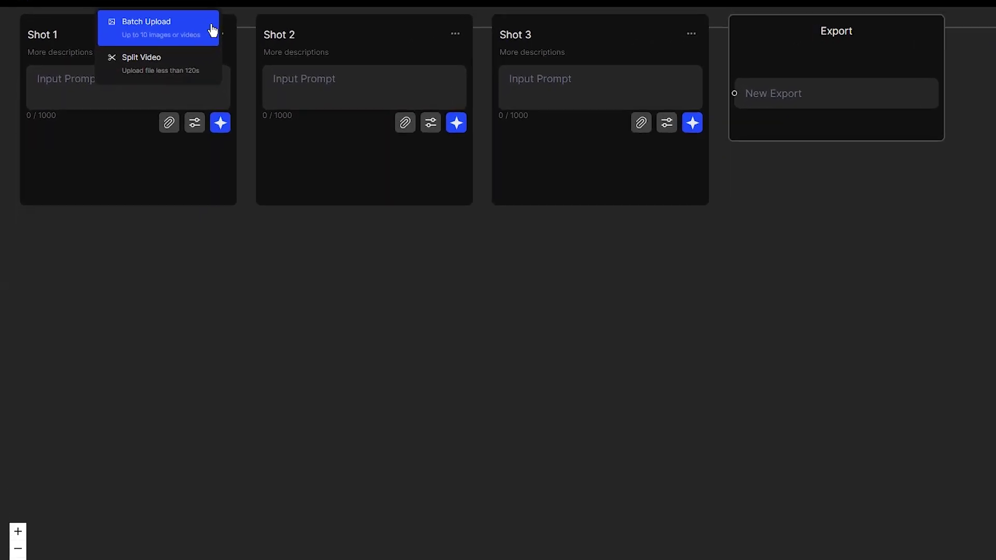
# Batch-upload the ten selected jpg images as new shots
pyautogui.click(212, 30)
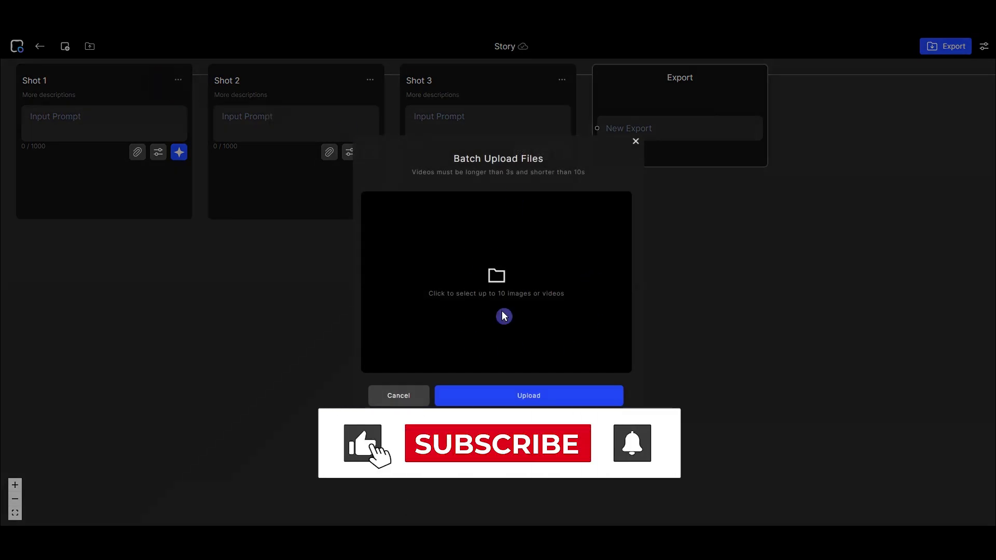
pyautogui.click(503, 316)
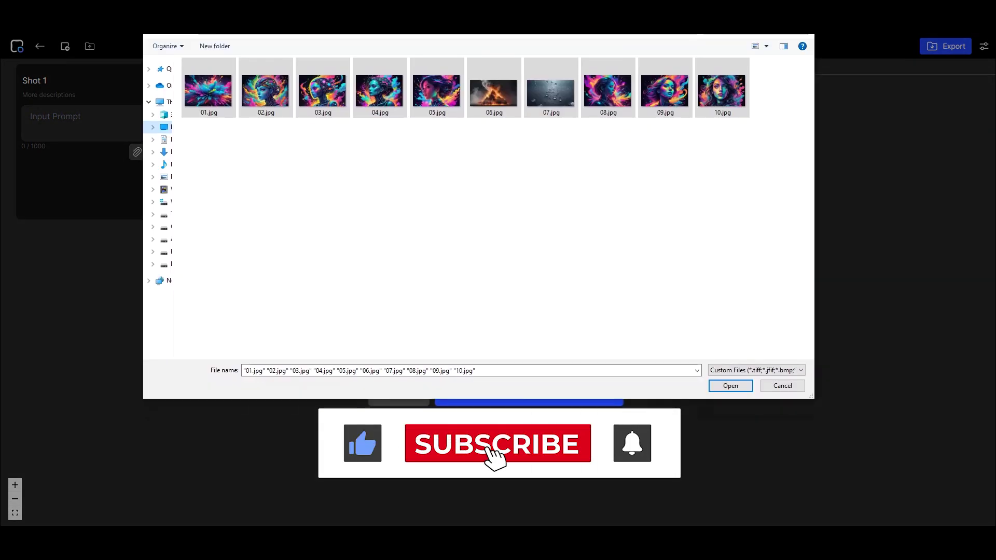
pyautogui.click(741, 389)
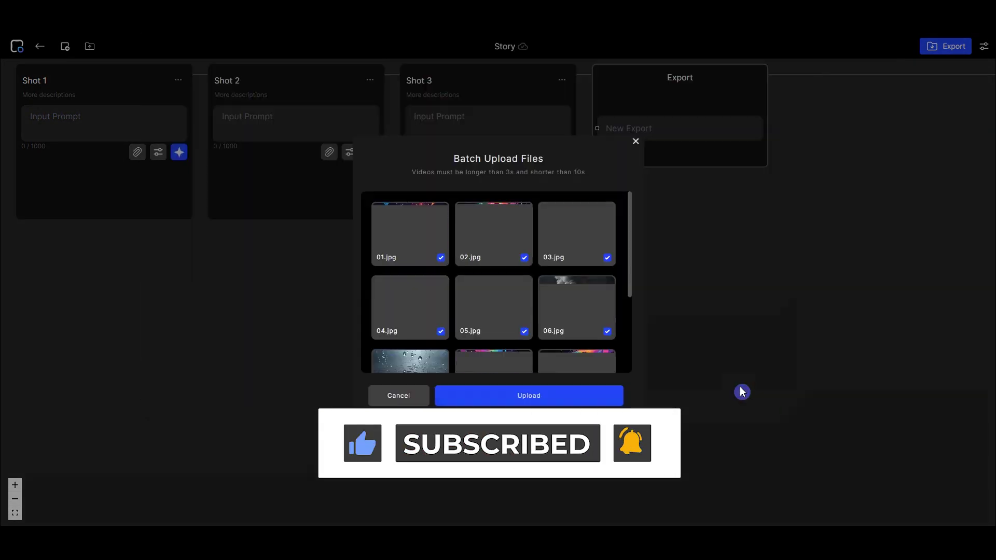
pyautogui.click(545, 399)
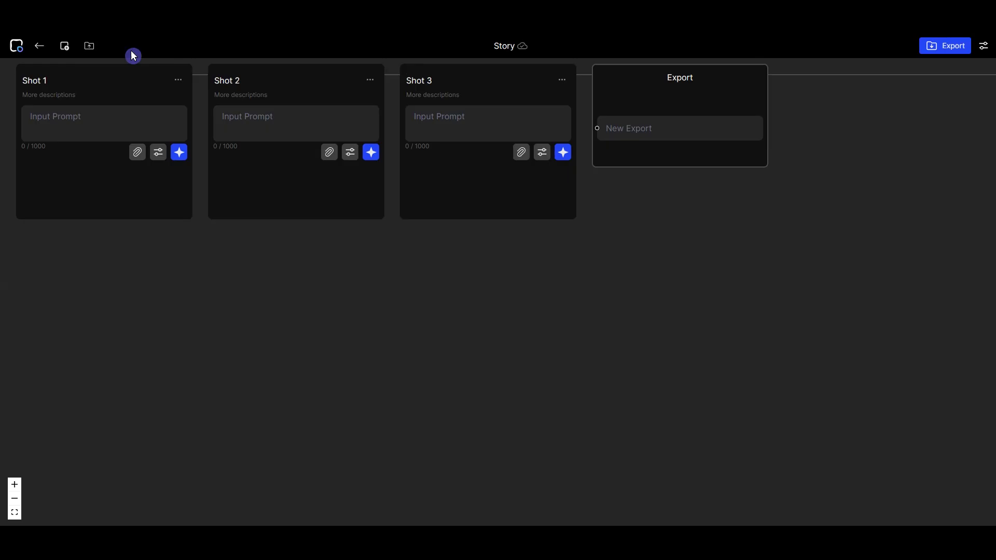
# Split the 20-second video into Clip_0.mp4 and Clip_1.mp4 as shots
pyautogui.click(88, 45)
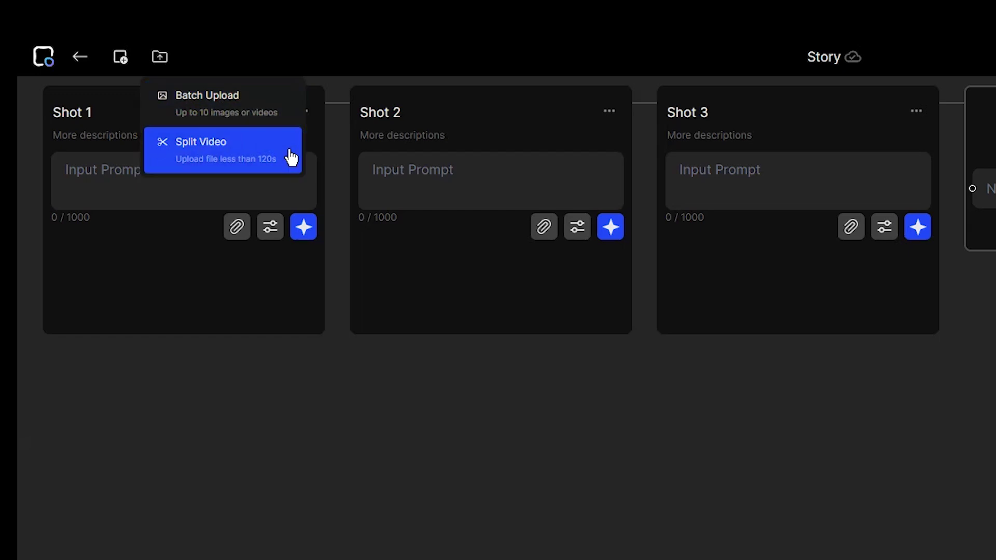
pyautogui.click(291, 157)
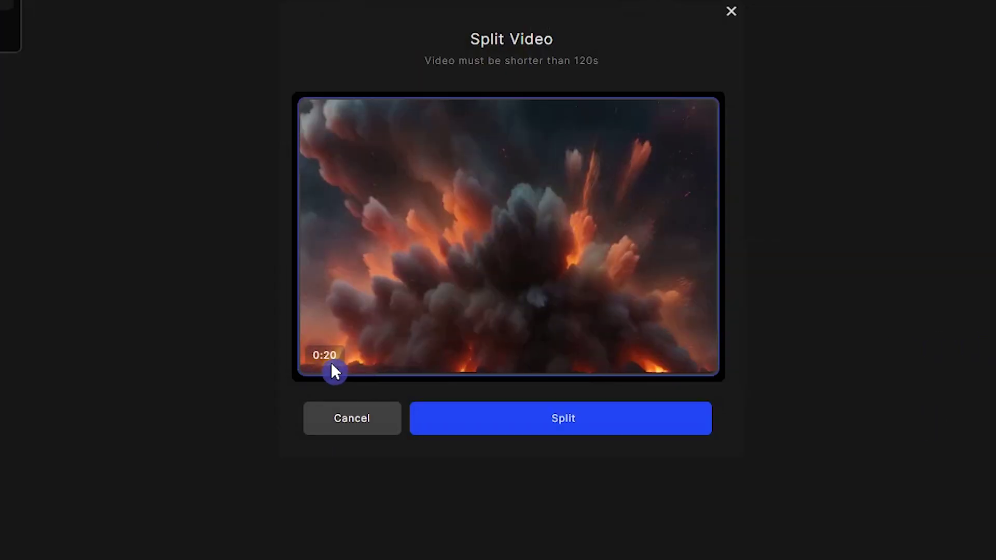
pyautogui.click(607, 415)
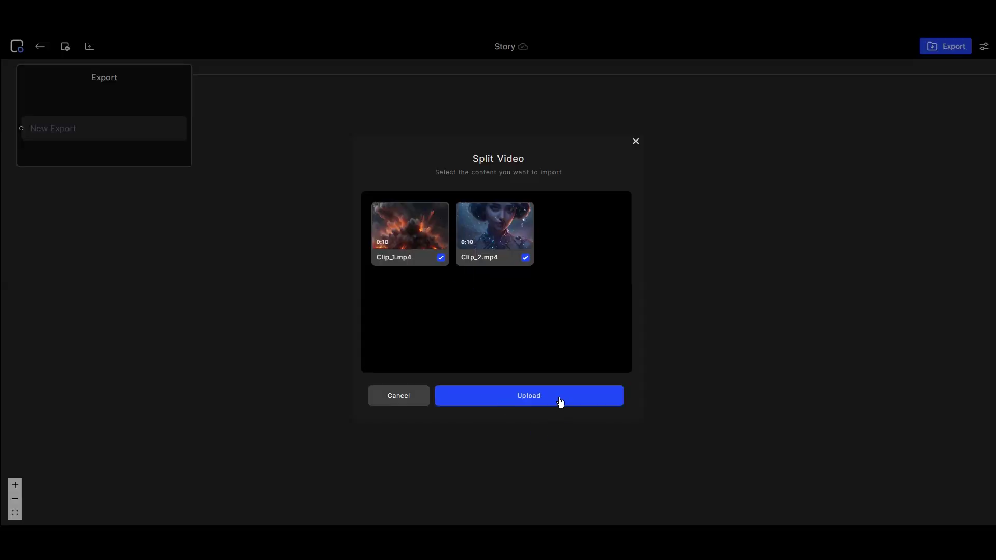
pyautogui.click(609, 429)
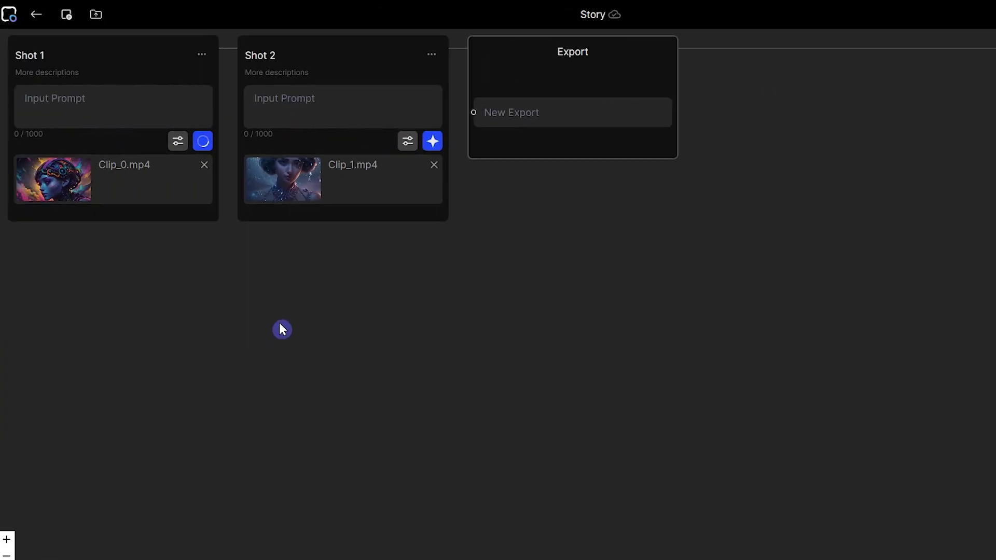
# Preview Shot 1's first generated video and dismiss the RePrompt box
pyautogui.click(202, 317)
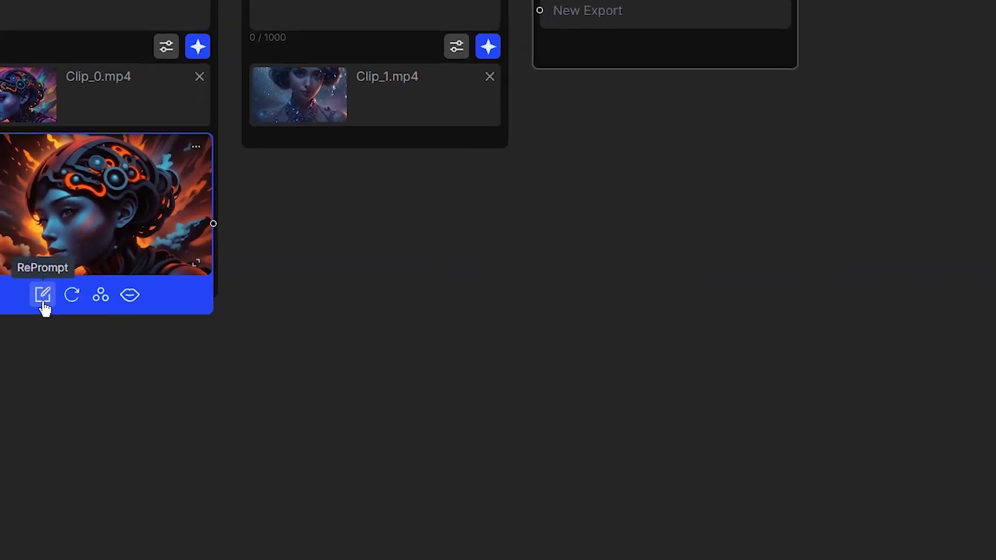
pyautogui.click(204, 310)
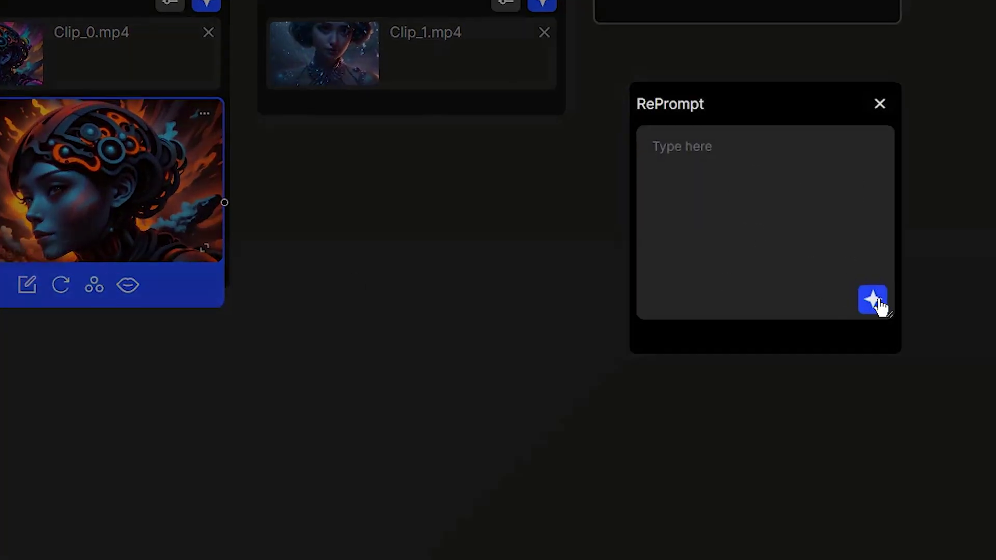
pyautogui.click(884, 106)
# Regenerate Shot 1 in Anime style and play the new video
pyautogui.click(172, 4)
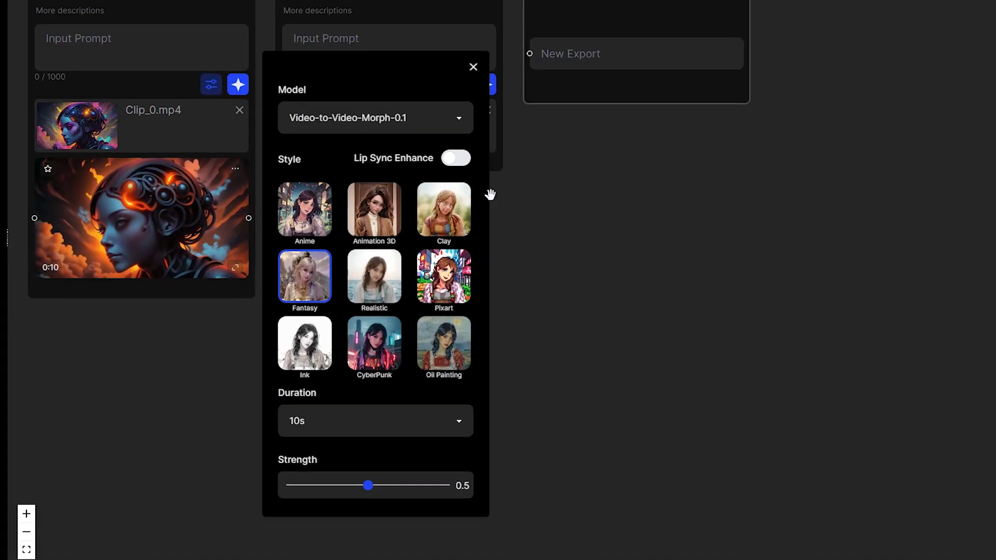
pyautogui.click(317, 217)
pyautogui.click(474, 67)
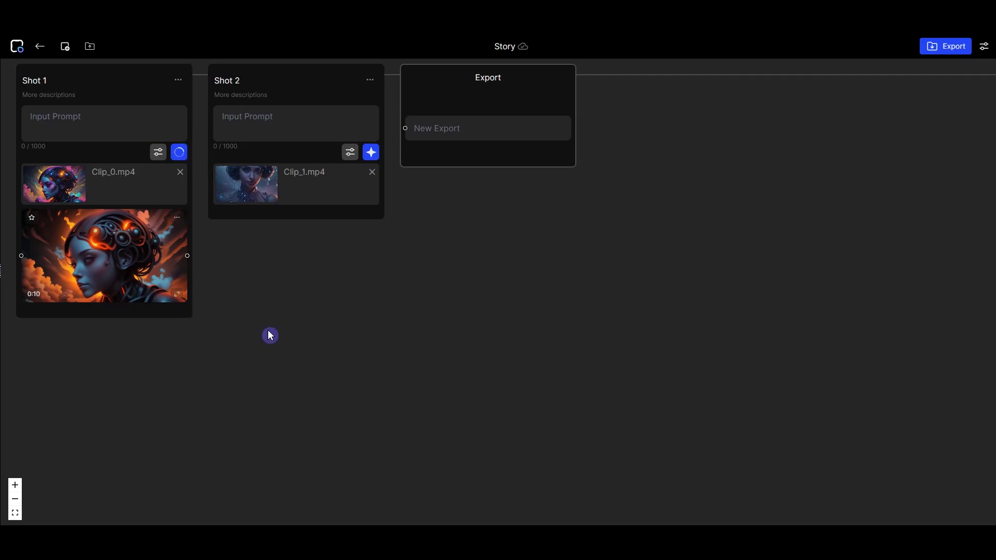
pyautogui.click(92, 353)
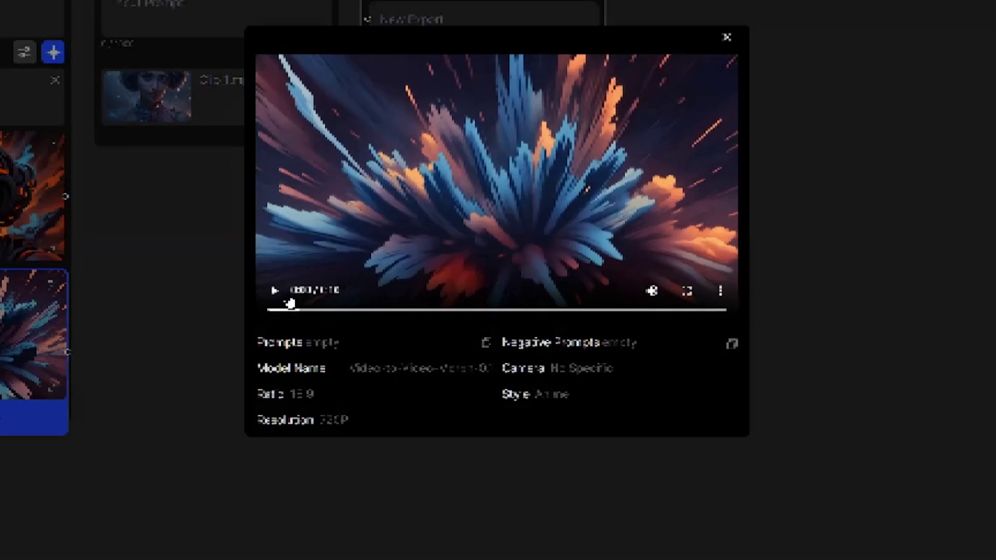
pyautogui.click(275, 290)
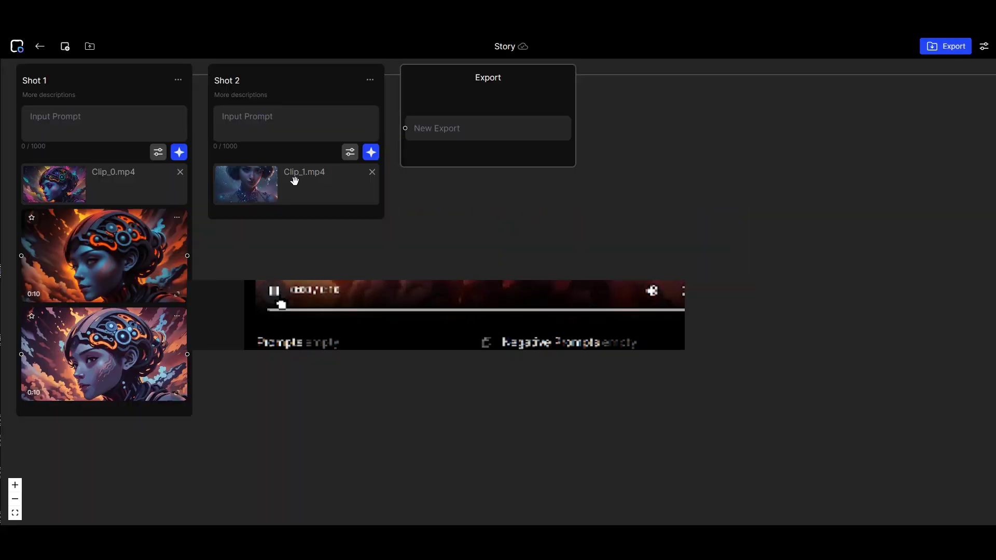
# Check Shot 2's generation settings and preview its 10-second water-droplet video
pyautogui.click(350, 152)
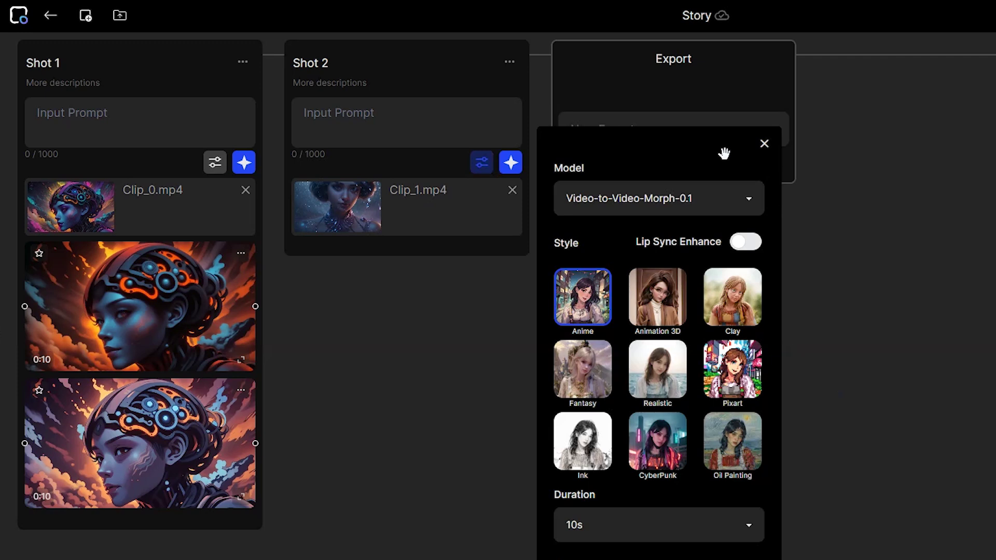
pyautogui.click(765, 146)
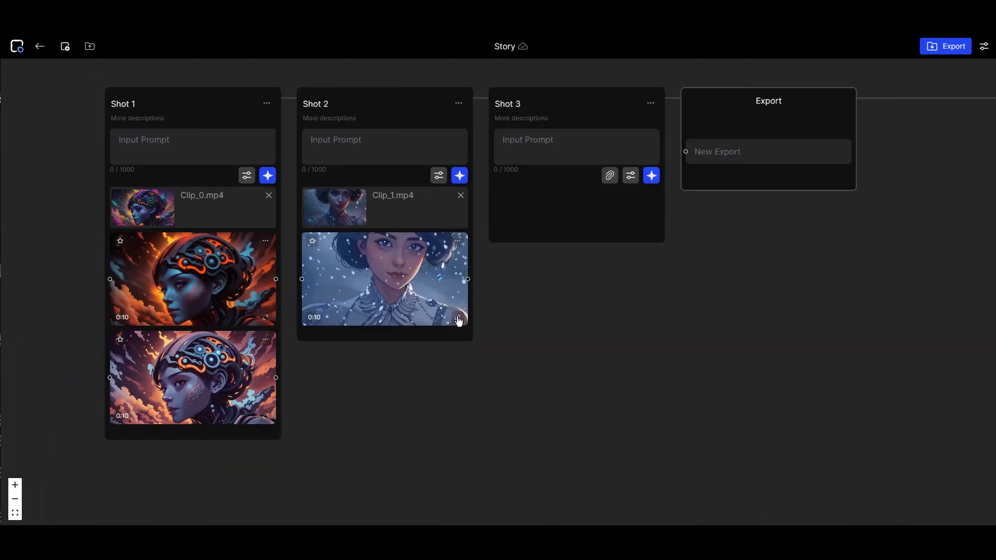
pyautogui.click(456, 318)
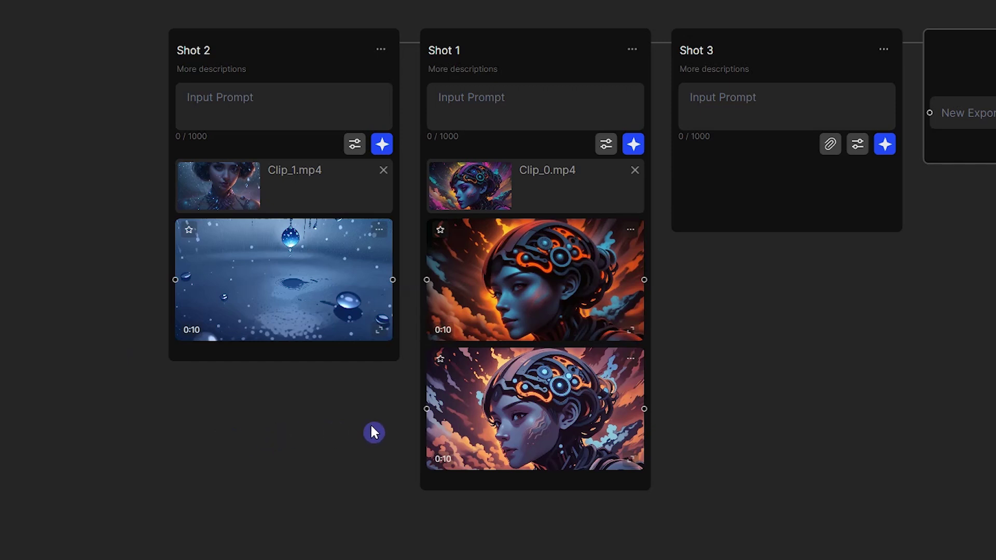
# Move Shot 2 after Shot 1, then chain Shot 1's second video through Shot 2 into Export
pyautogui.moveTo(258, 44); pyautogui.dragTo(752, 48)
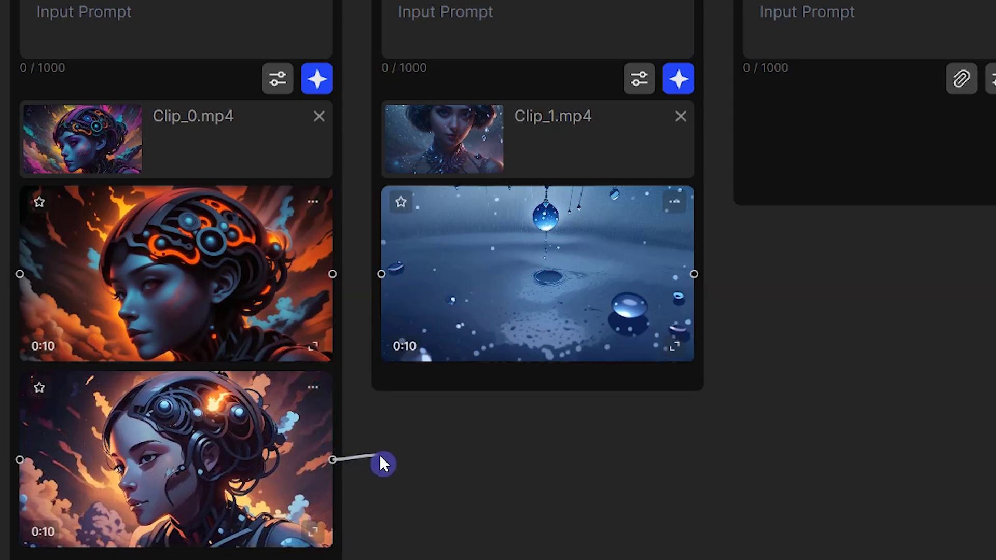
pyautogui.moveTo(413, 428); pyautogui.dragTo(381, 273)
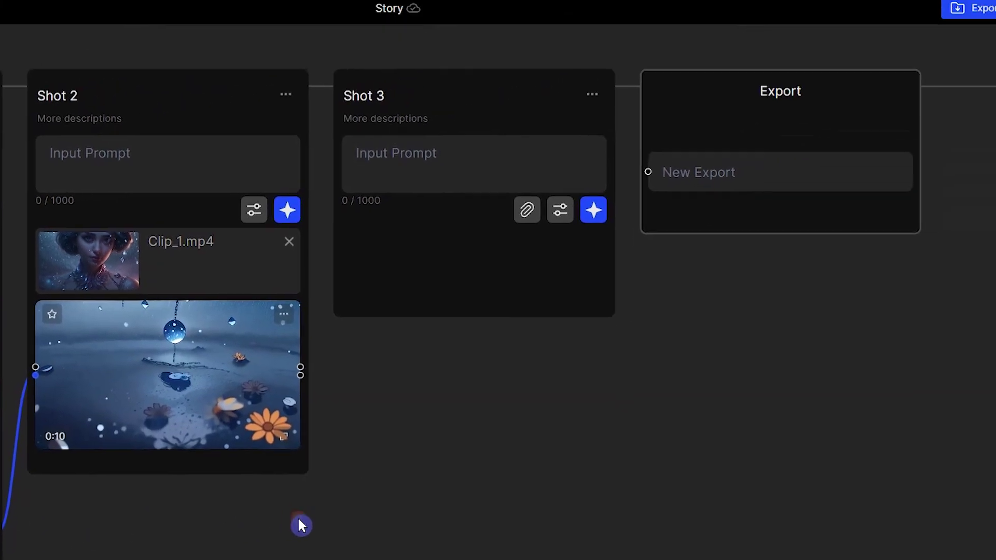
pyautogui.moveTo(300, 374); pyautogui.dragTo(648, 172)
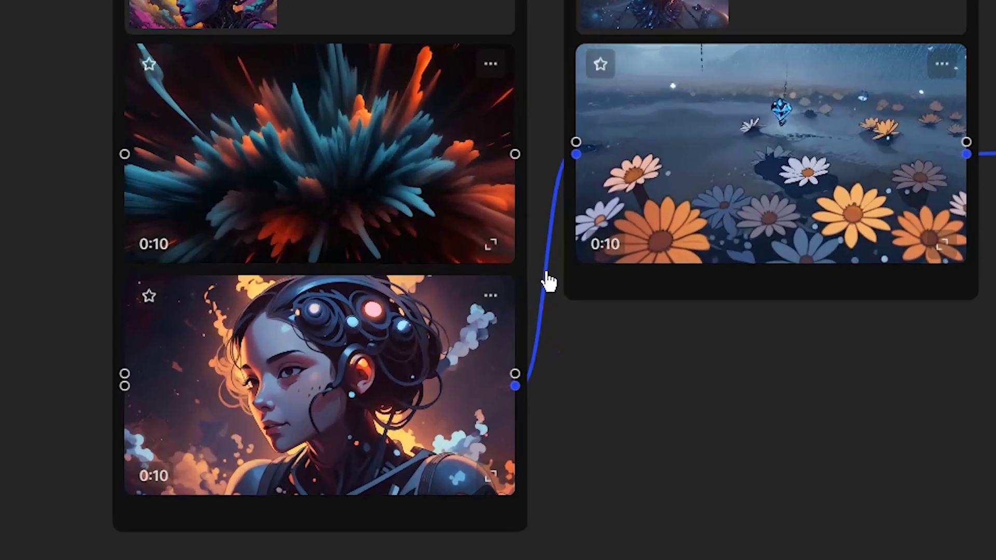
pyautogui.moveTo(549, 282)
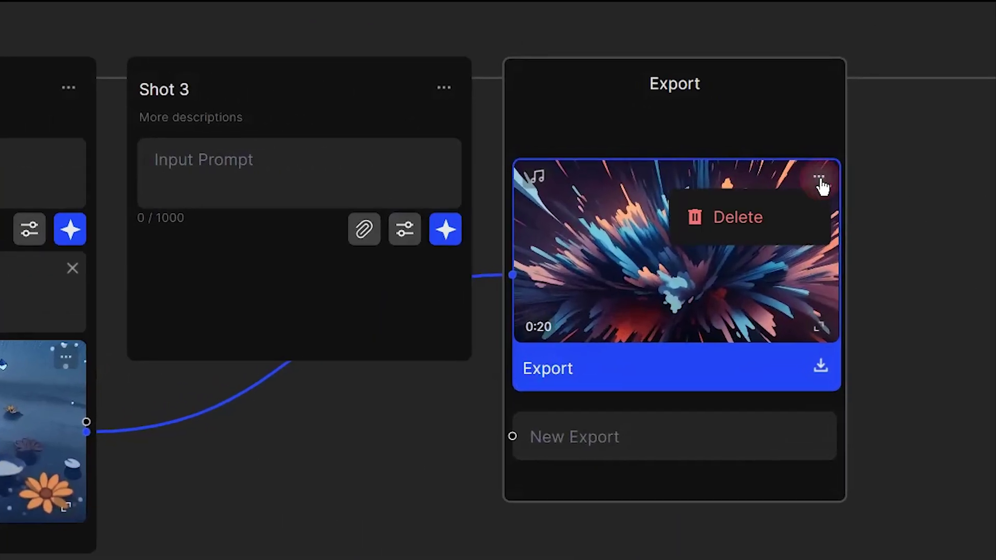
# Trim the Twilight music track to 0:00–0:20 and upload it to the export
pyautogui.click(823, 184)
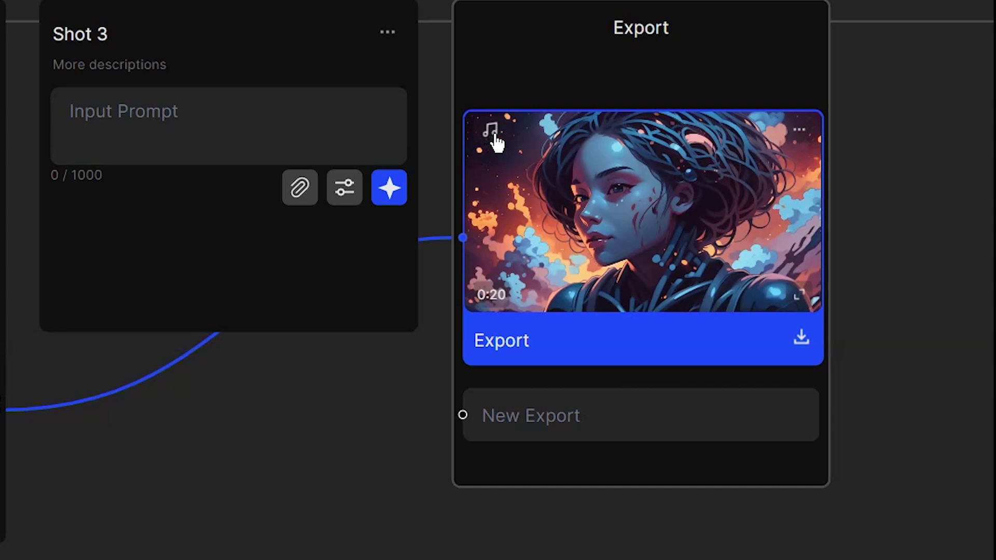
pyautogui.click(492, 132)
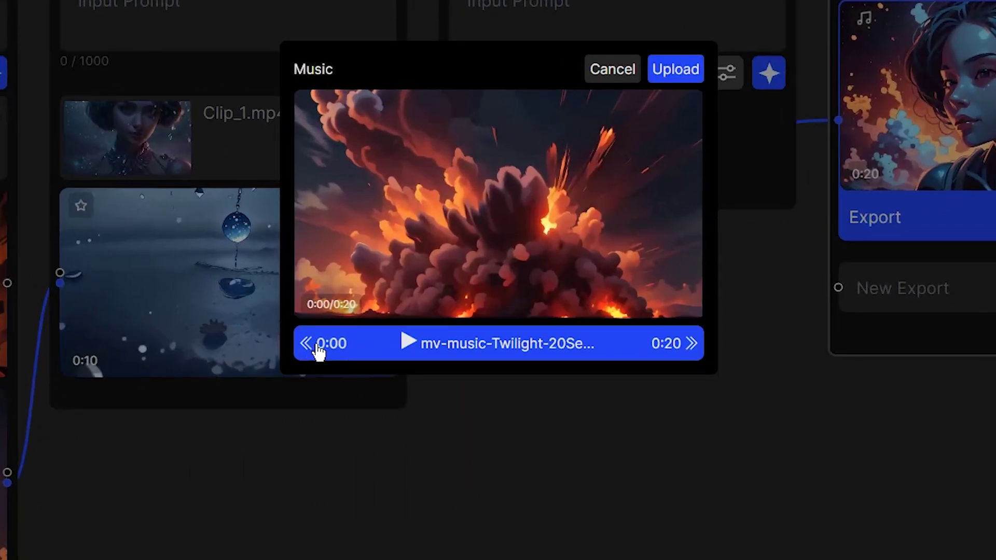
pyautogui.click(691, 345)
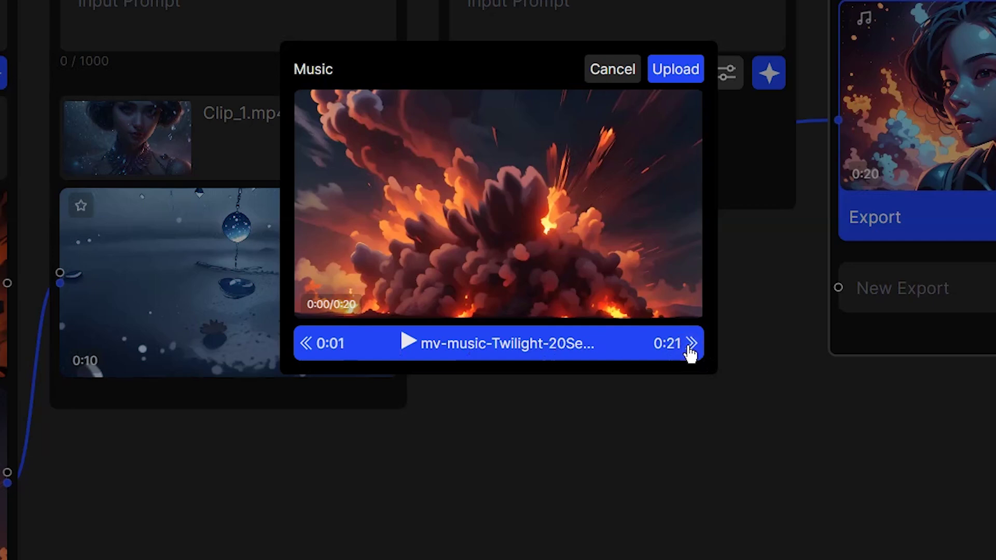
pyautogui.doubleClick(304, 345)
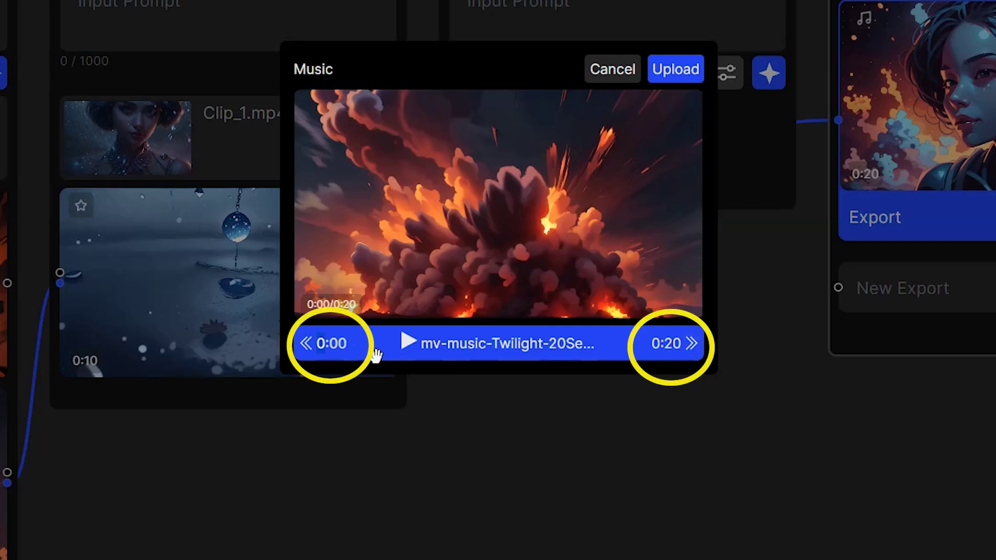
pyautogui.tripleClick(697, 351)
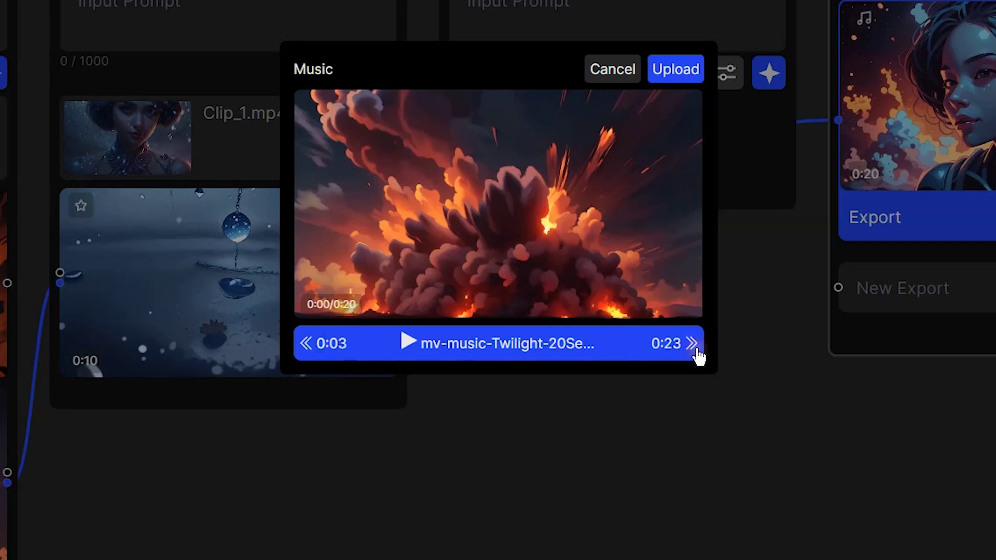
pyautogui.click(679, 74)
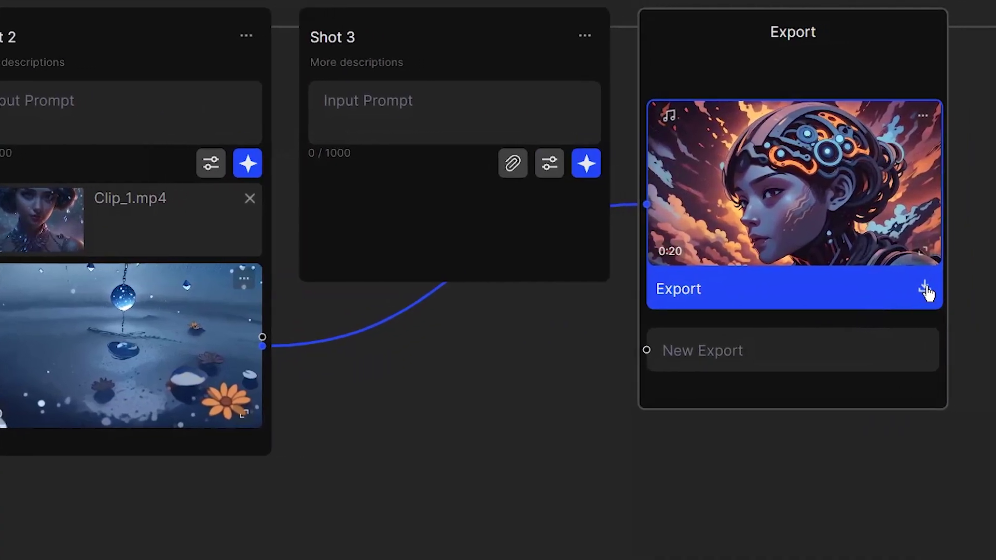
# Download the export as one full video
pyautogui.click(925, 290)
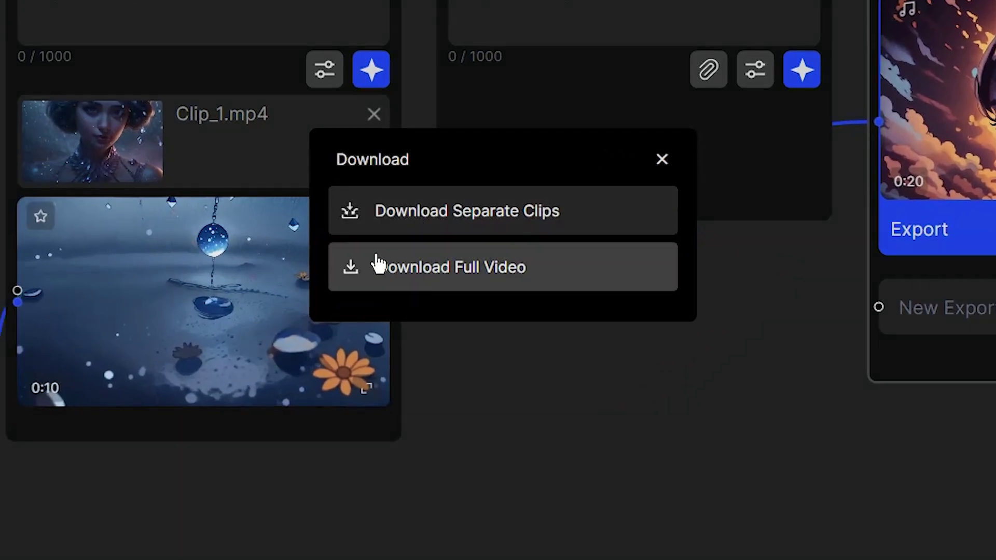
pyautogui.click(602, 276)
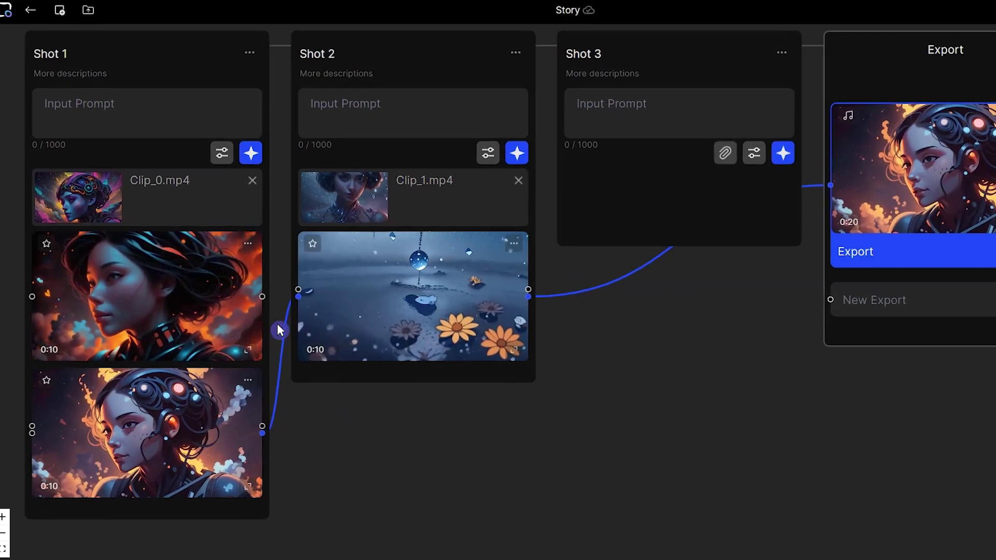
pyautogui.click(248, 243)
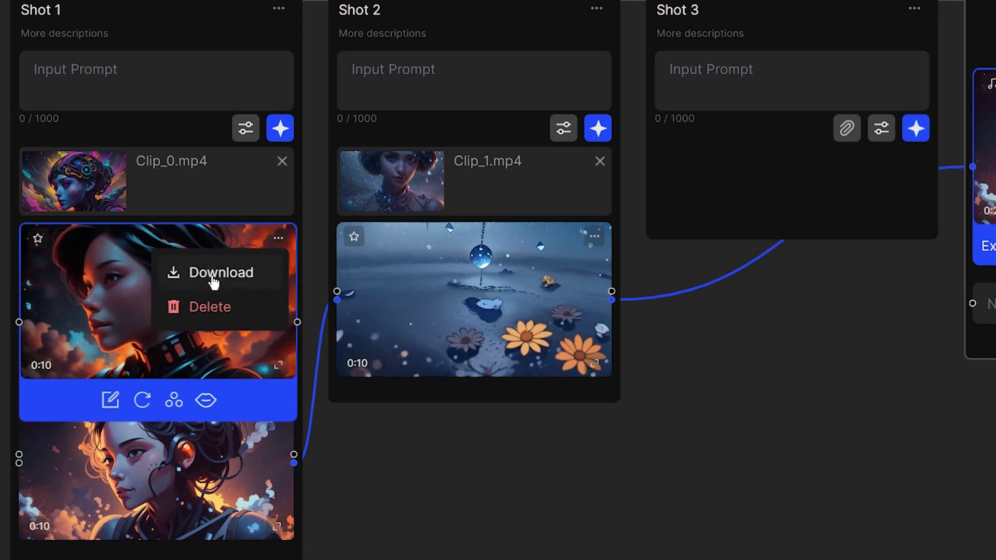
# Link the Shot 1 and Shot 2 clips to a new second export
pyautogui.click(210, 344)
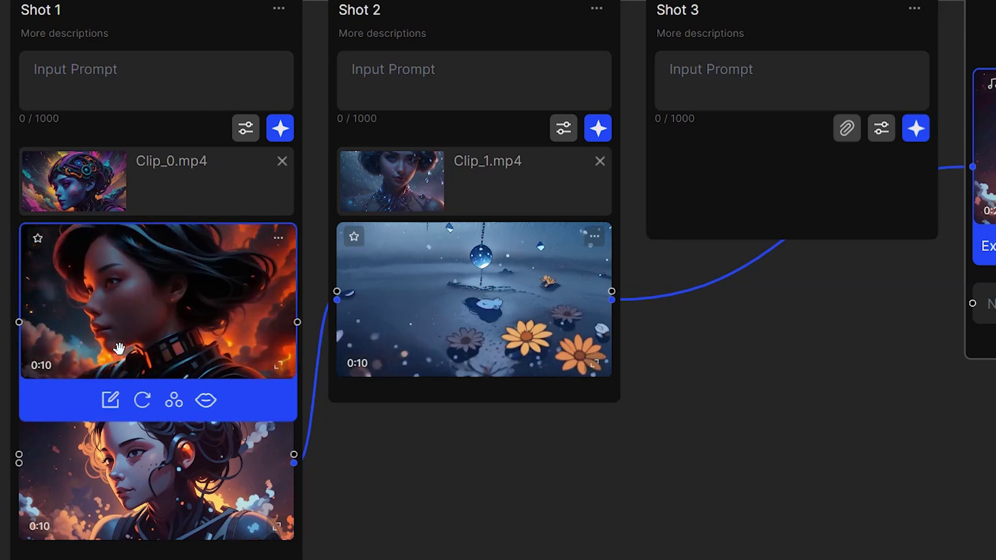
pyautogui.moveTo(297, 322); pyautogui.dragTo(461, 516)
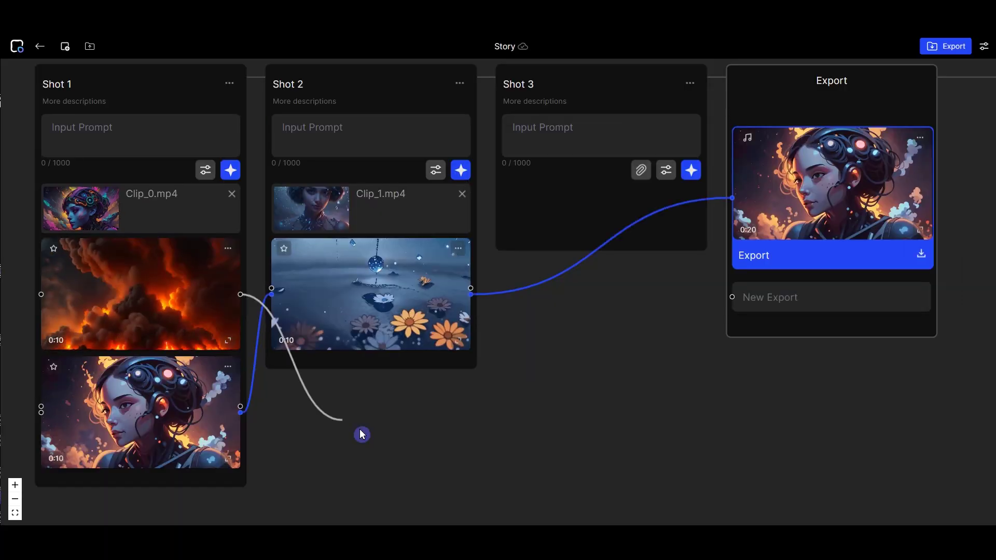
pyautogui.moveTo(362, 435); pyautogui.dragTo(790, 297)
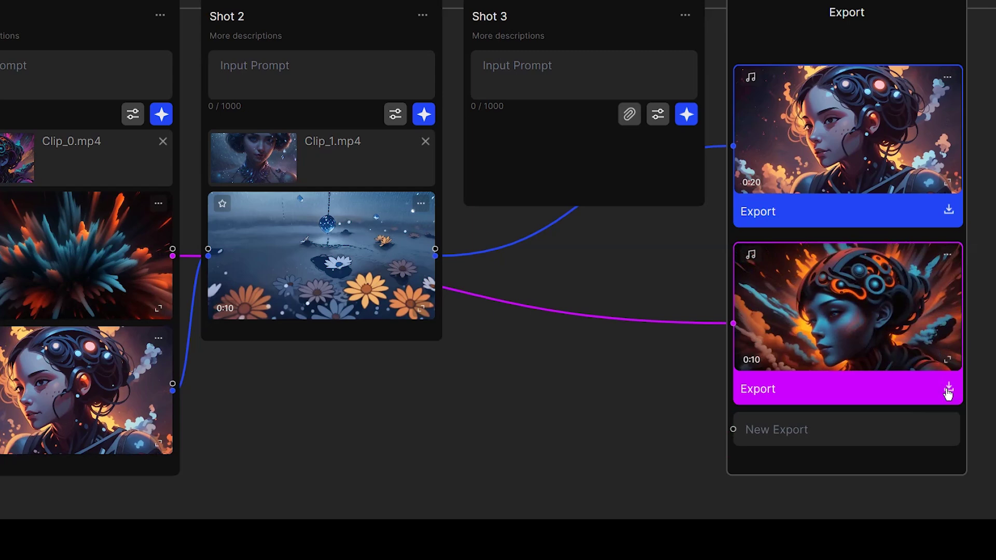
pyautogui.click(948, 391)
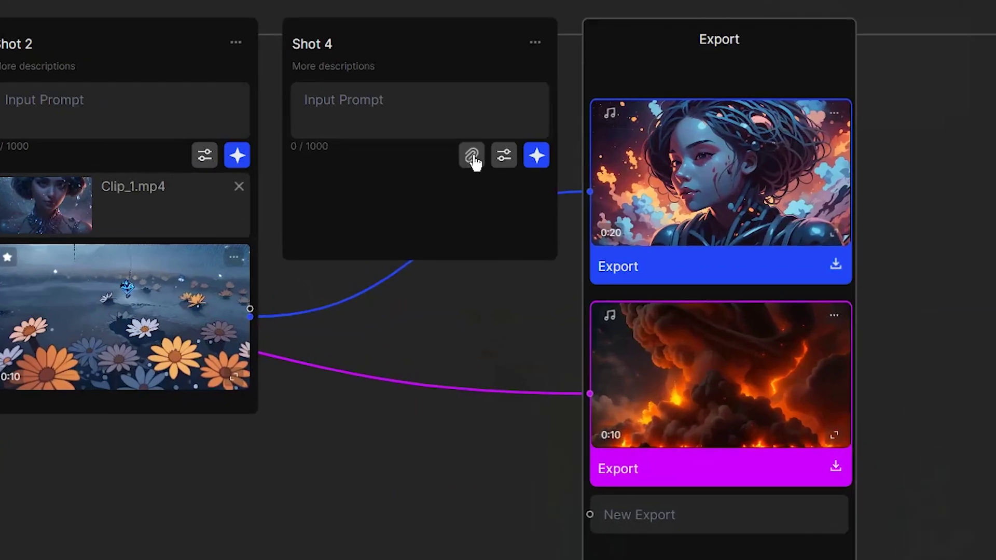
# Attach the wolf image 6.jpg to Shot 4 as its source
pyautogui.click(552, 176)
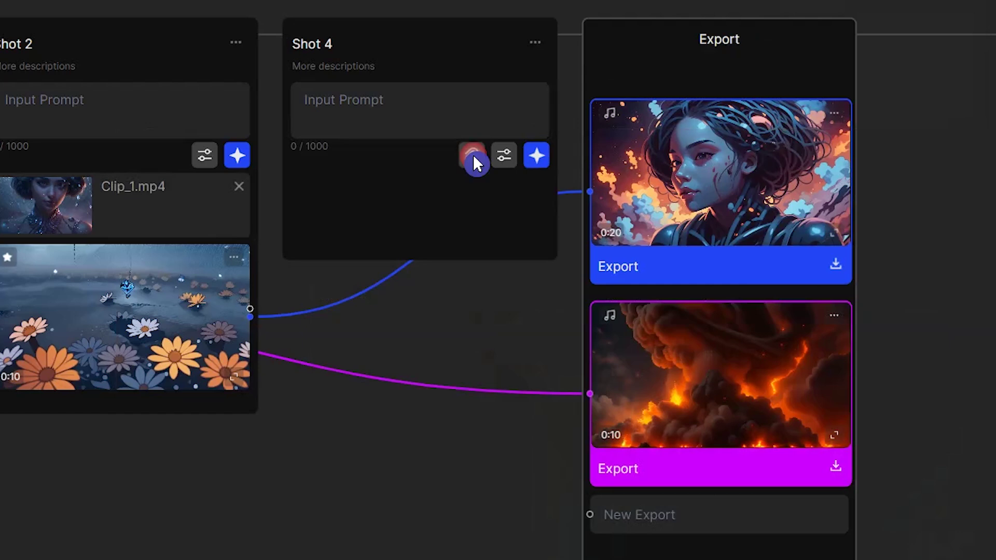
pyautogui.click(473, 156)
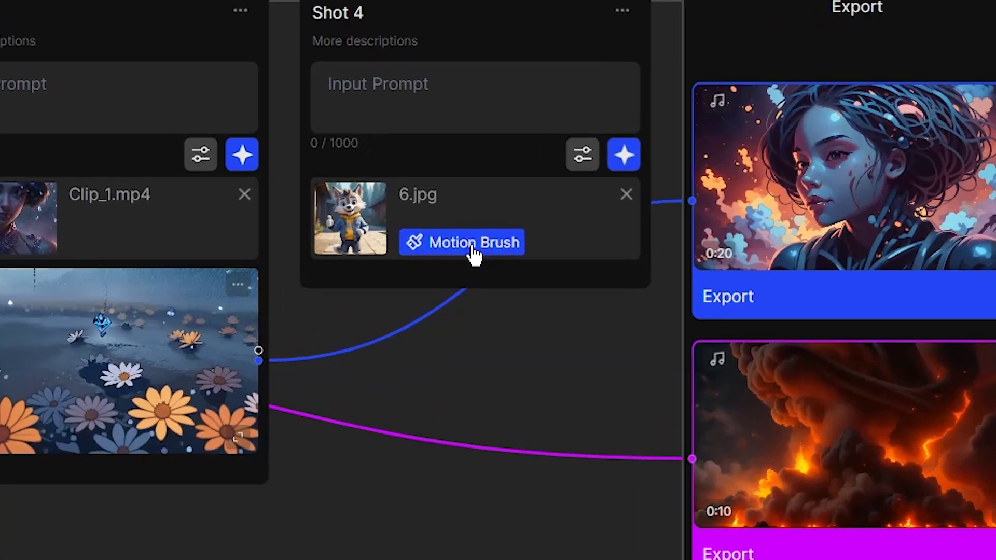
# Paint a trial motion mask over the wolf's ear, cheek and arm, then erase most of it
pyautogui.click(465, 233)
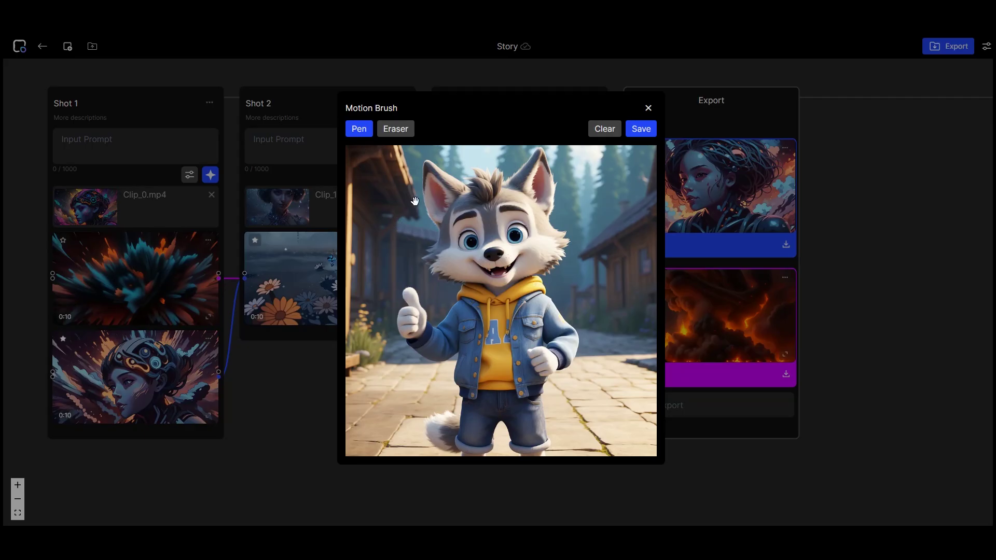
pyautogui.moveTo(415, 201)
pyautogui.mouseDown()
pyautogui.moveTo(393, 209)
pyautogui.moveTo(386, 311)
pyautogui.moveTo(445, 338)
pyautogui.mouseUp()
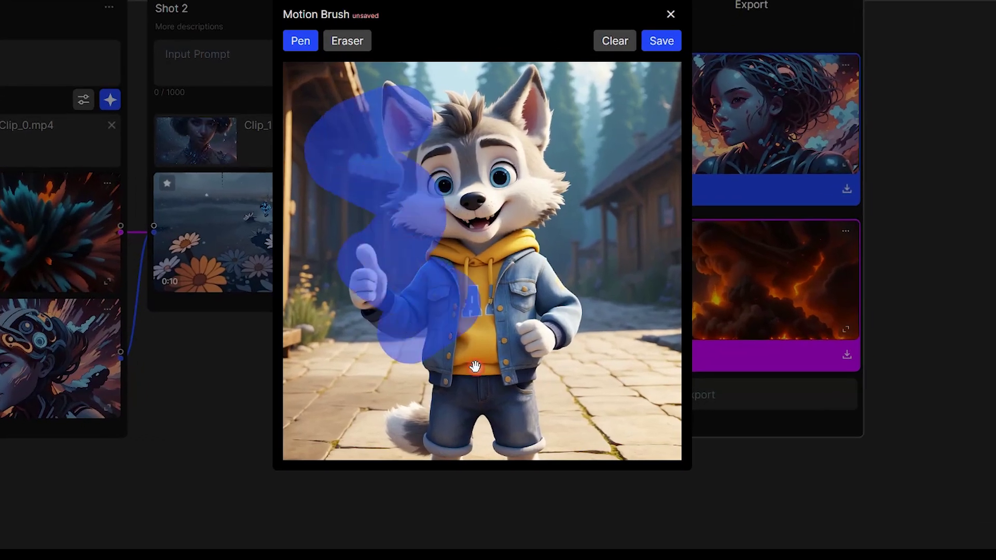
pyautogui.click(349, 45)
pyautogui.moveTo(412, 86)
pyautogui.mouseDown()
pyautogui.moveTo(263, 183)
pyautogui.moveTo(316, 228)
pyautogui.moveTo(464, 258)
pyautogui.moveTo(470, 292)
pyautogui.moveTo(529, 316)
pyautogui.mouseUp()
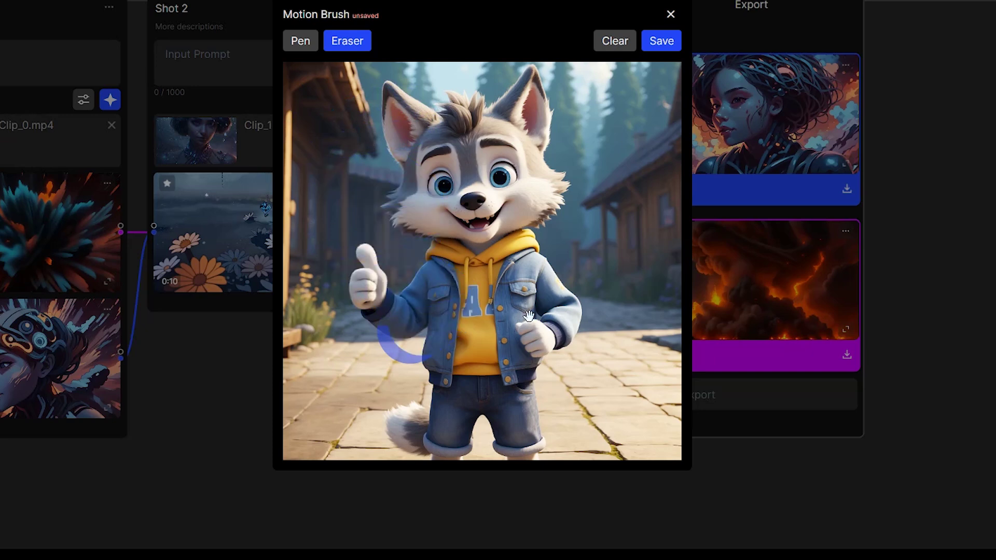
# Clear the mask and repaint motion over just the wolf's thumb, arm and both eyes
pyautogui.click(302, 44)
pyautogui.moveTo(428, 88); pyautogui.dragTo(506, 303)
pyautogui.click(611, 45)
pyautogui.moveTo(352, 255); pyautogui.dragTo(392, 310)
pyautogui.moveTo(441, 186)
pyautogui.mouseDown()
pyautogui.moveTo(493, 154)
pyautogui.moveTo(433, 174)
pyautogui.mouseUp()
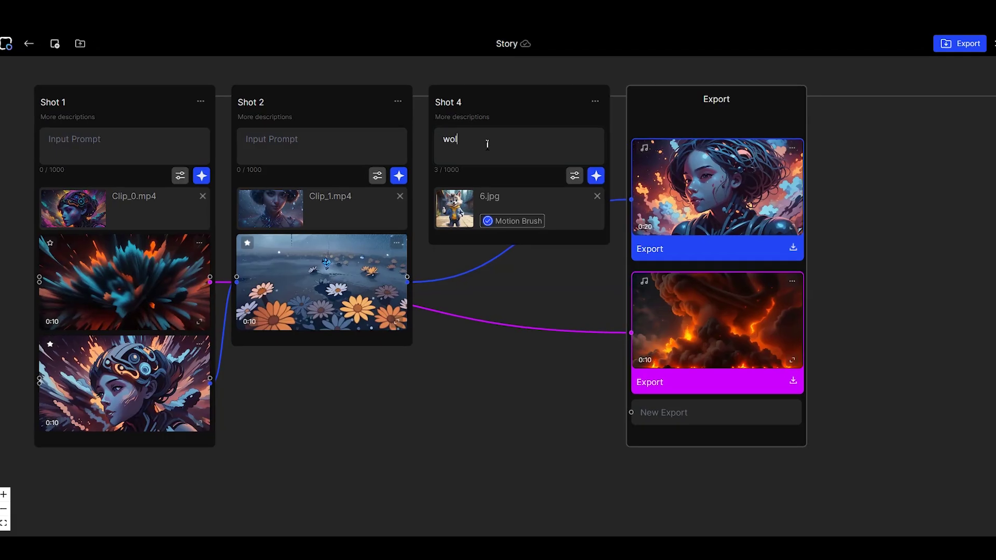
# Prompt Shot 4 with 'wolf blinks slowly and gives the thumbs up', duration 5s, motion 7
pyautogui.write('f blinks slowly and ')
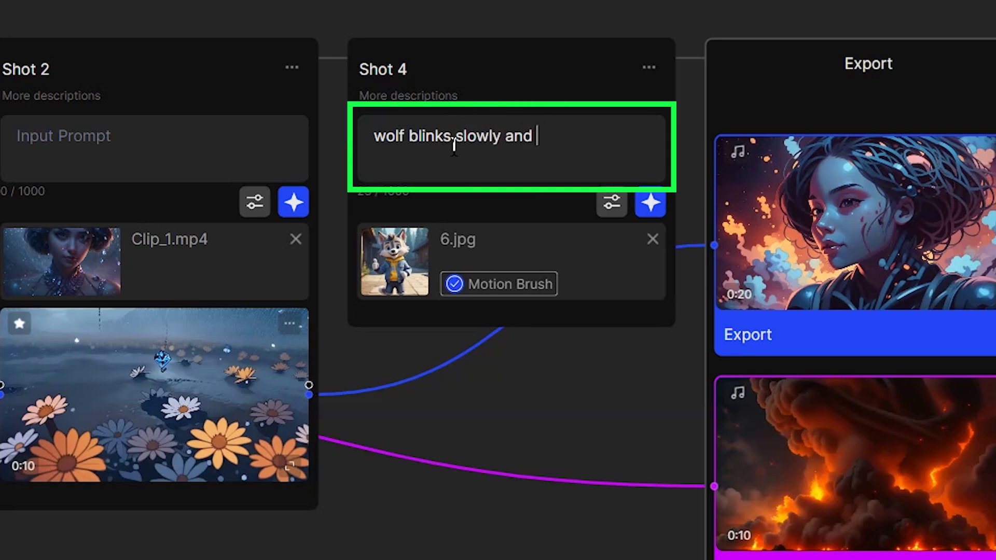
pyautogui.write('gives the thumbs up')
pyautogui.click(612, 202)
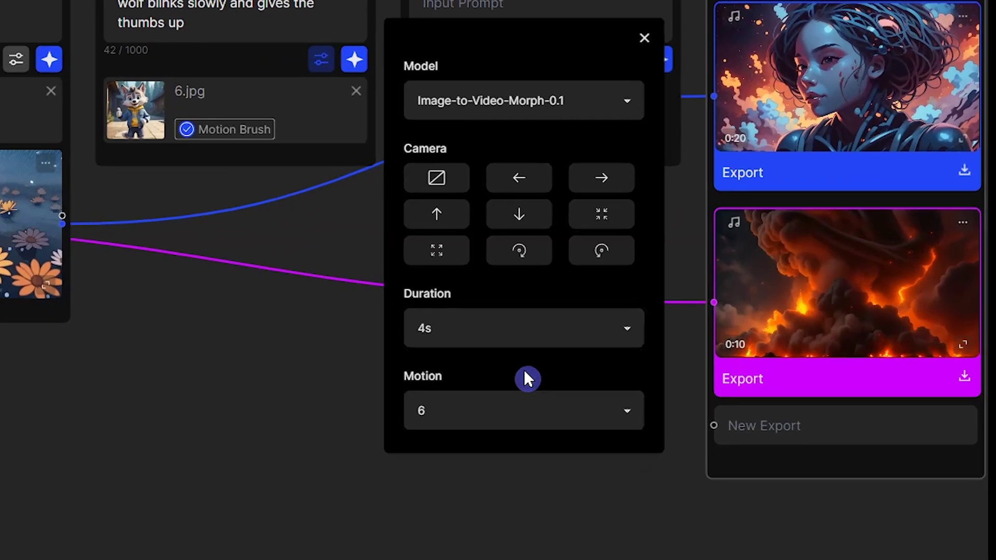
pyautogui.click(524, 328)
pyautogui.click(467, 382)
pyautogui.click(524, 410)
pyautogui.click(467, 456)
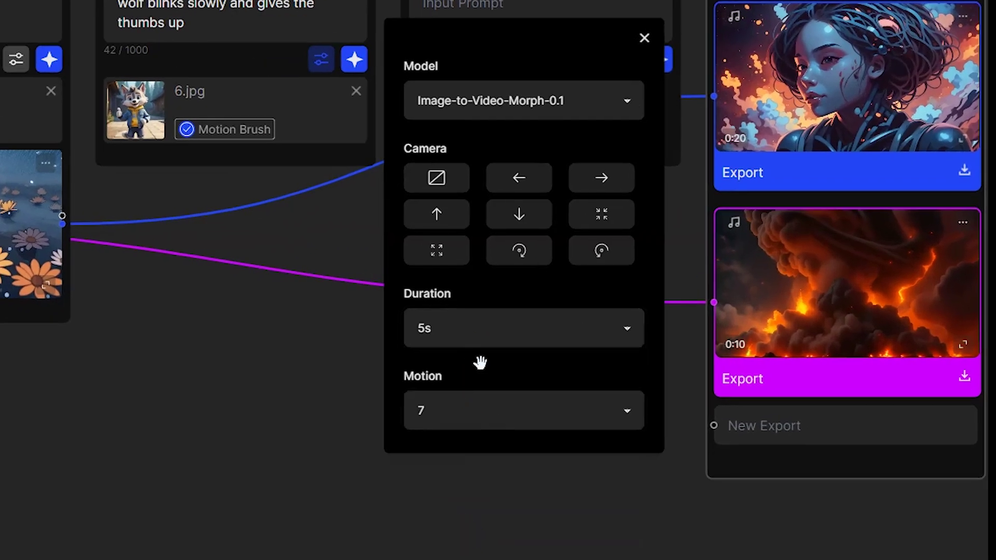
pyautogui.click(644, 39)
# Generate the Shot 4 wolf clip and play its preview from the start
pyautogui.click(356, 62)
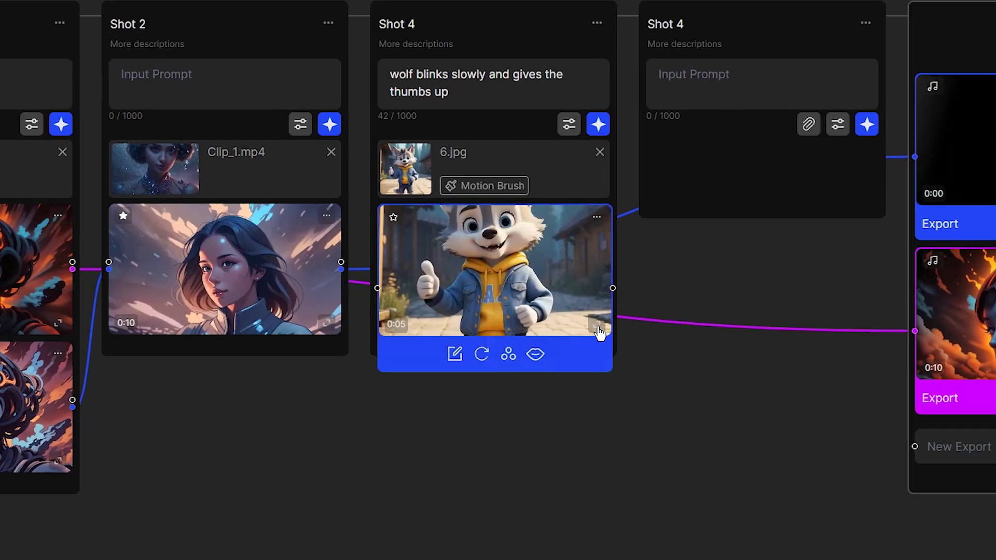
pyautogui.click(571, 313)
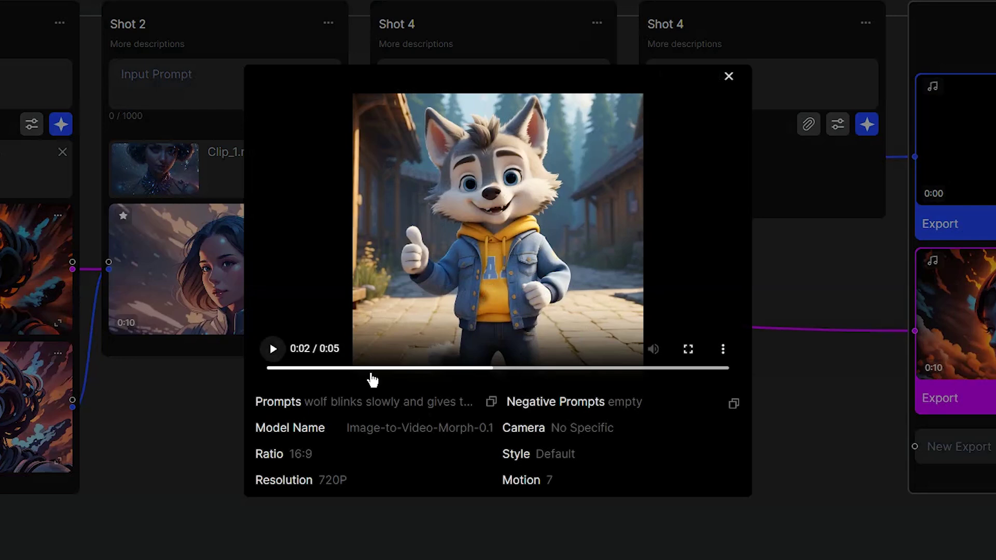
pyautogui.moveTo(493, 369); pyautogui.dragTo(250, 381)
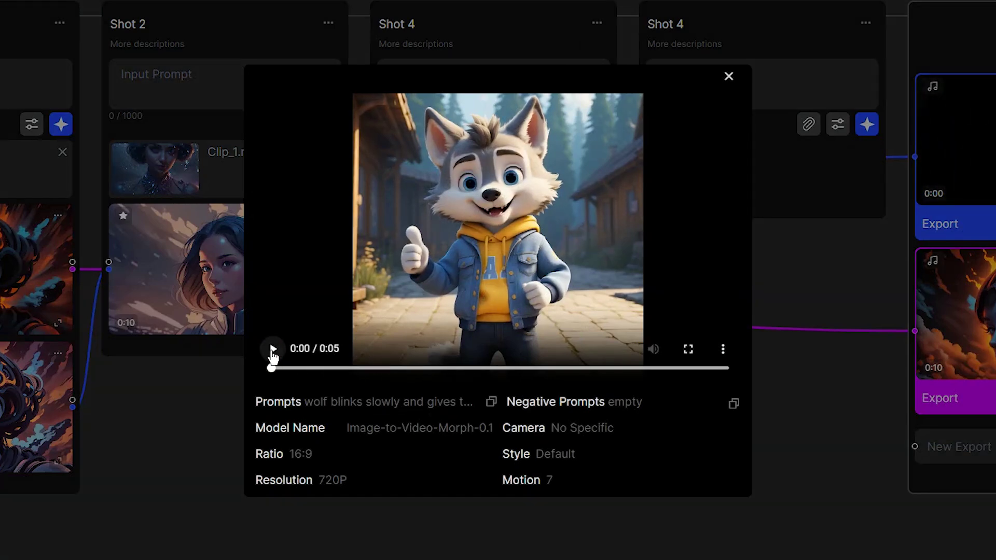
pyautogui.click(272, 350)
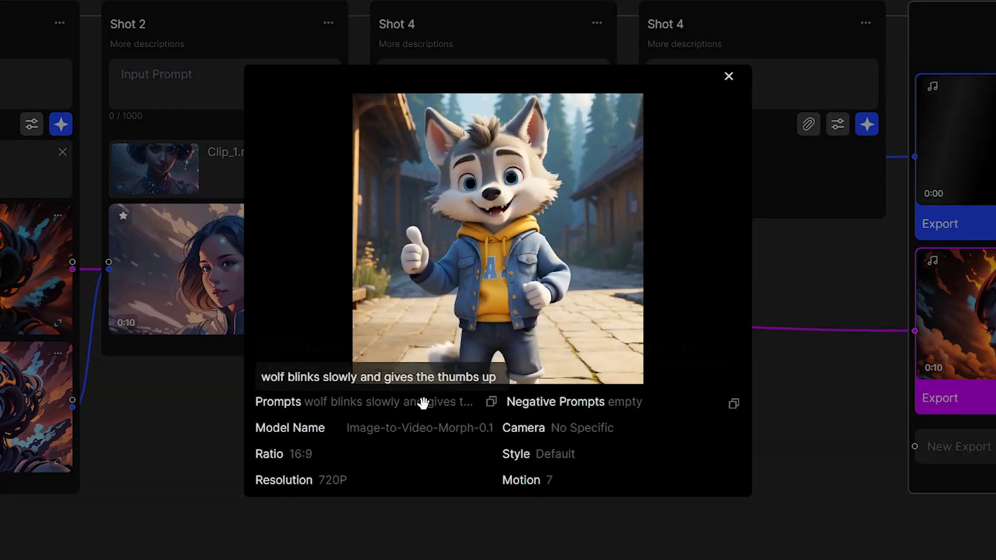